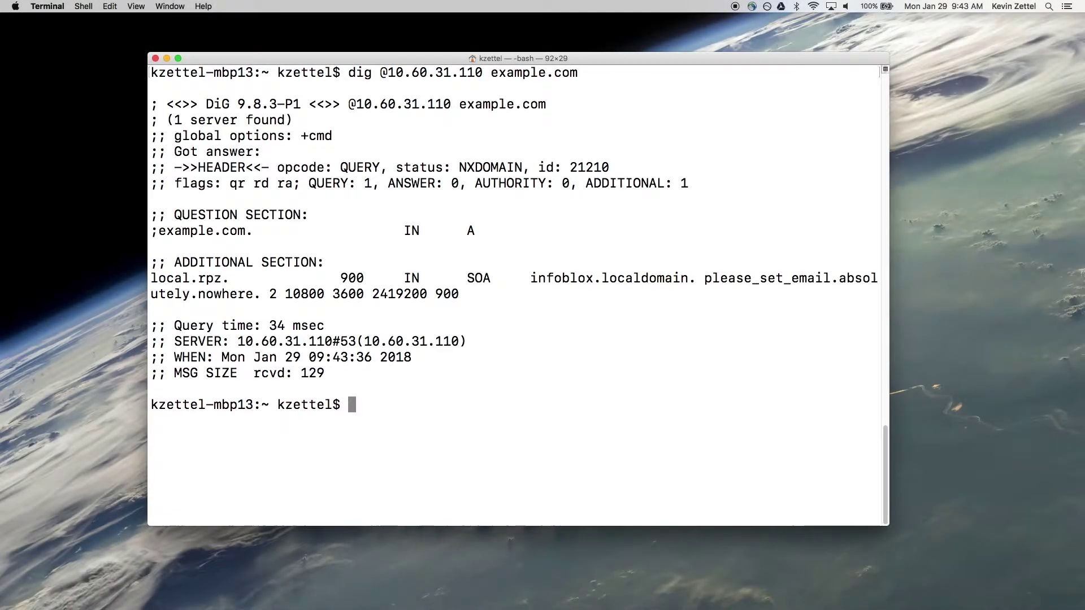
Step: Highlight the response status of the dig query, and check the ServiceNow attributes of the host at 10.83.20.157 in Infoblox
left_click_drag(460, 168, 523, 169)
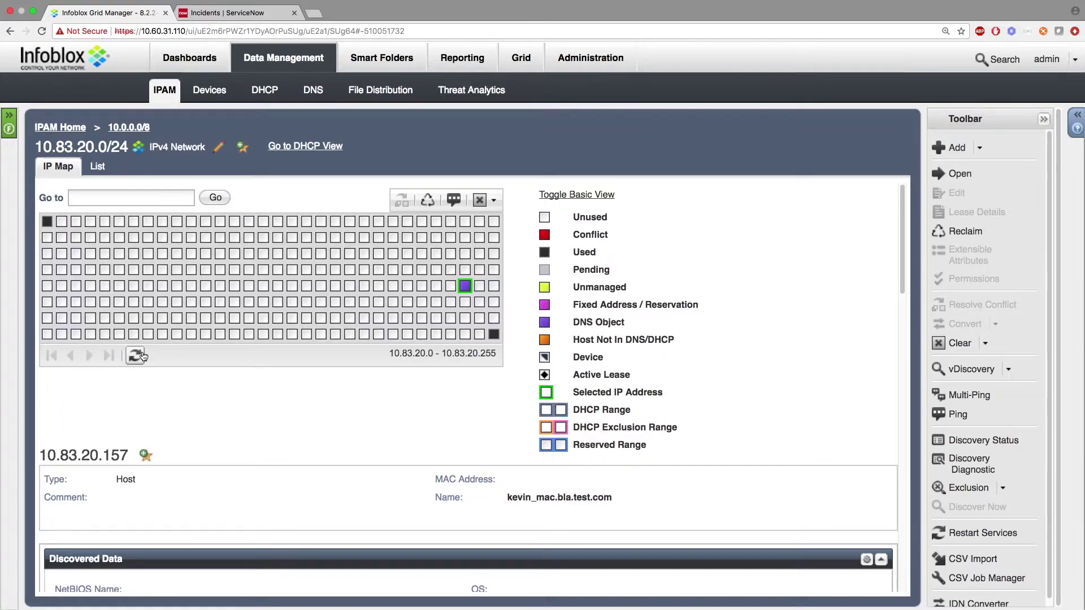
scroll(141, 353, "down", 15)
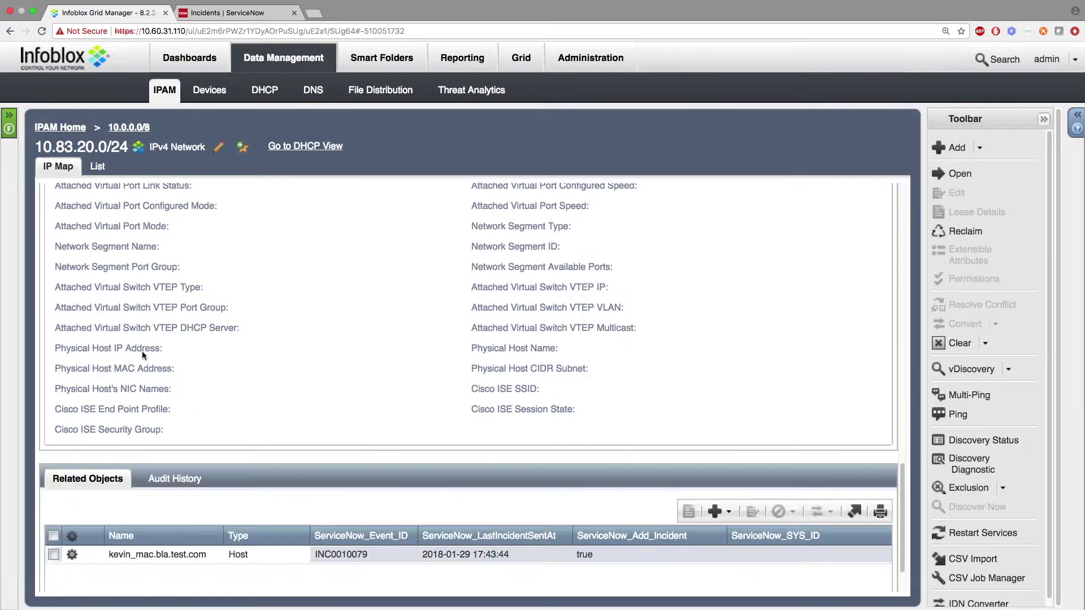
scroll(143, 352, "down", 3)
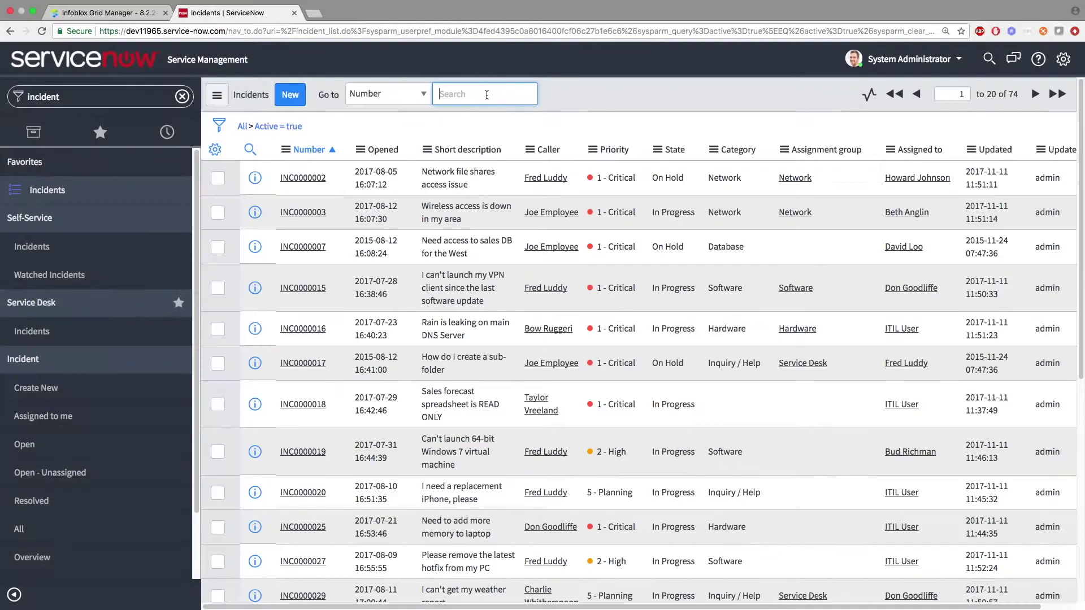
Step: Search the ServiceNow incident list by number for INC0010079
type("INC")
type("00100")
type("07")
key("Return")
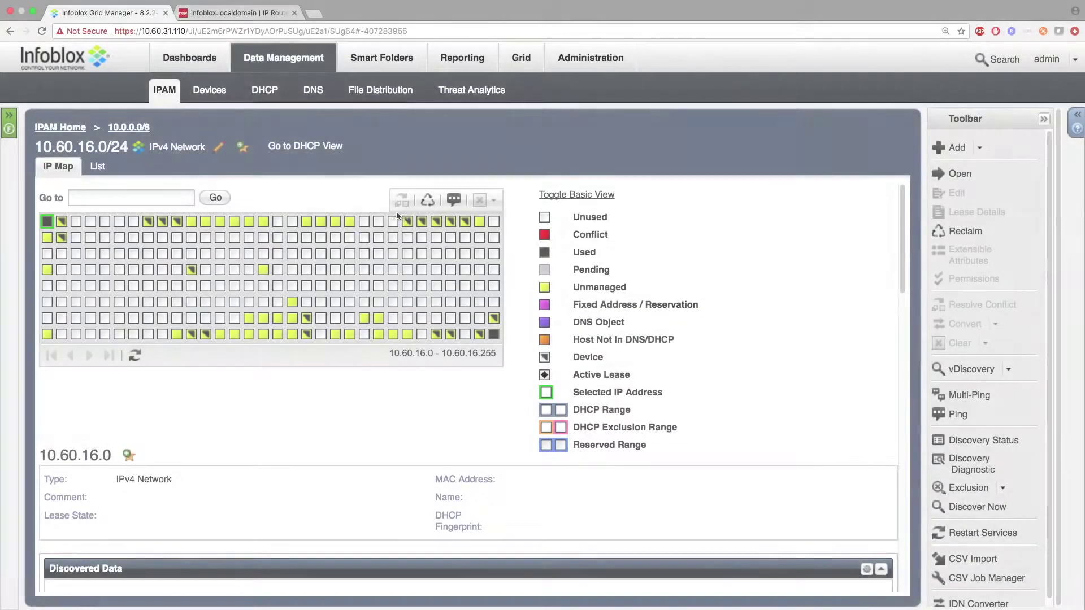
Step: Select the unmanaged device 10.60.16.25 in the 10.60.16.0/24 IP map and examine its discovered name and attached device type
left_click(405, 220)
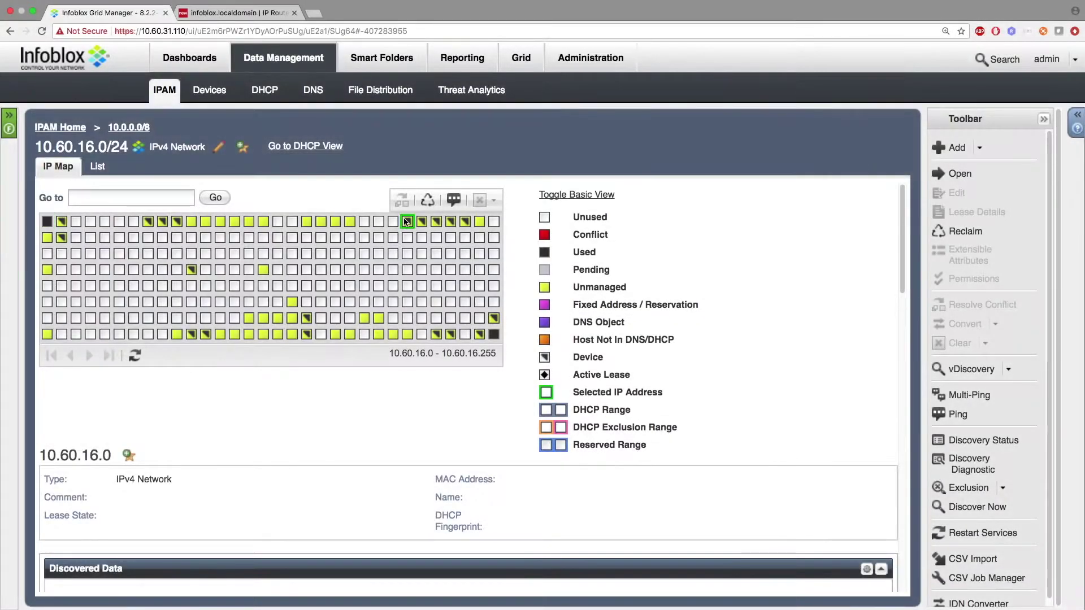
scroll(405, 220, "down", 5)
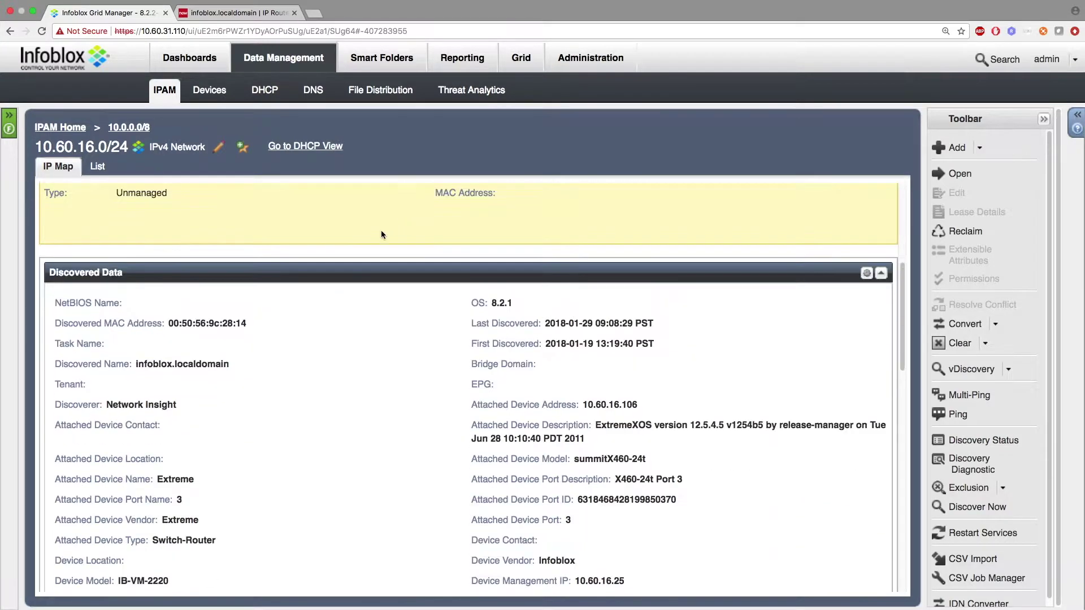
left_click_drag(136, 363, 233, 371)
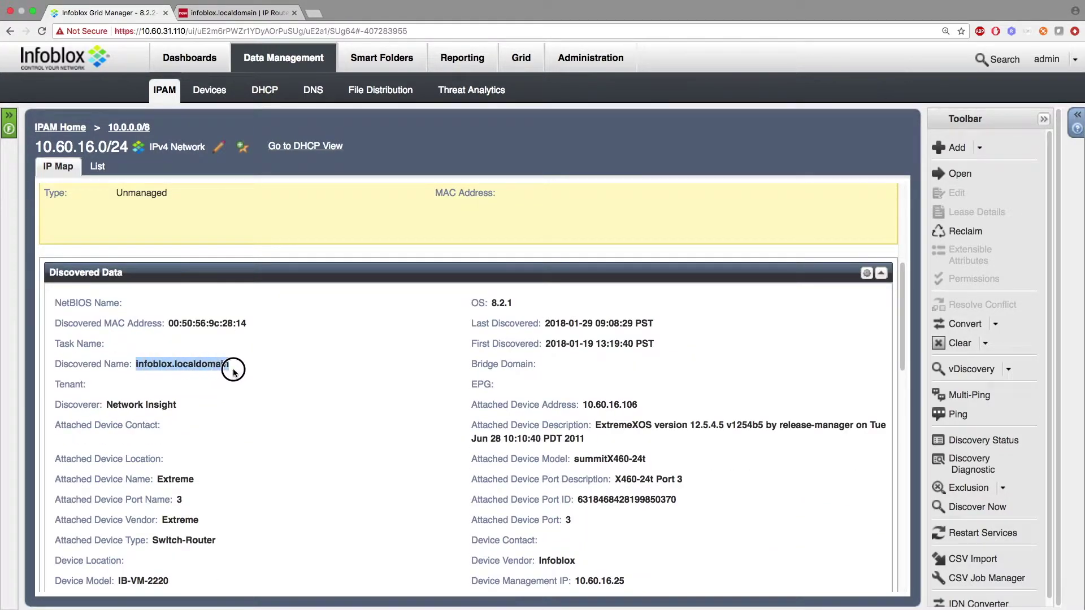
scroll(233, 357, "down", 4)
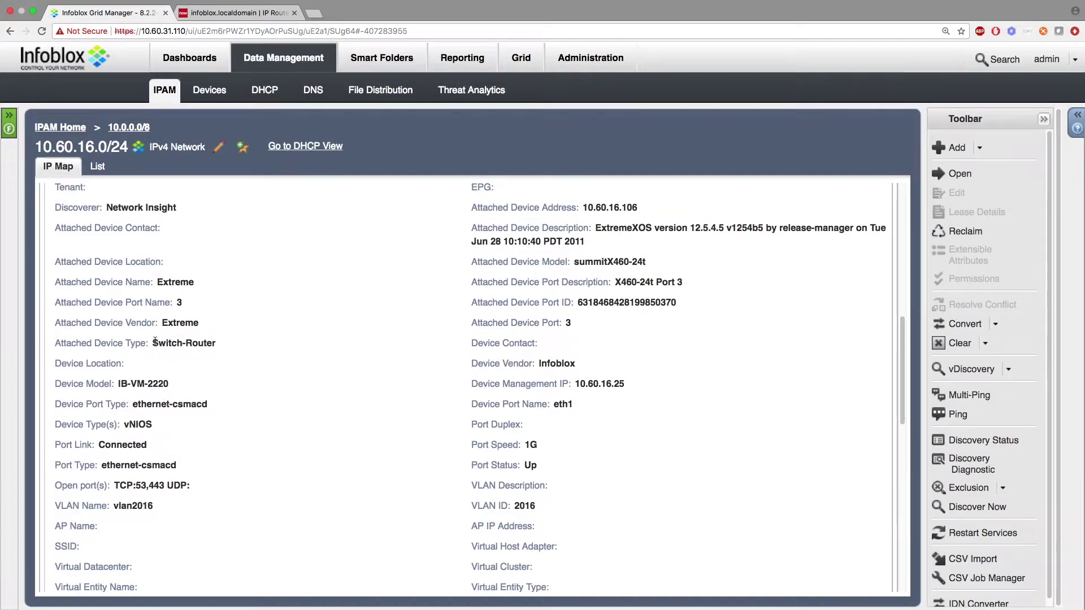
left_click_drag(152, 343, 216, 338)
scroll(228, 338, "down", 12)
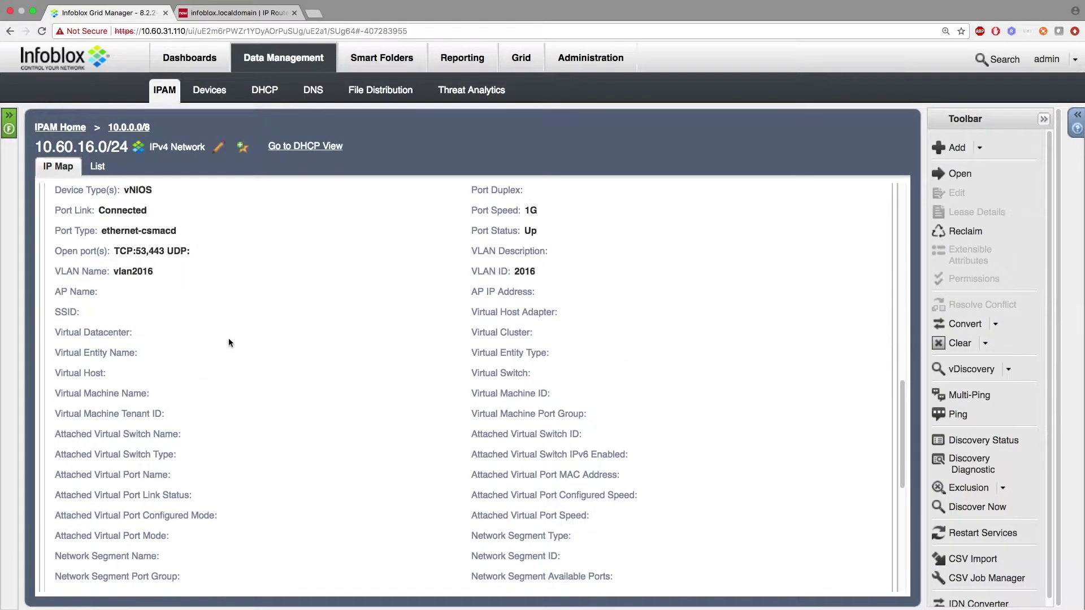
Step: Add a host record named test in the bla.test.com zone for the selected address 10.60.16.25
left_click(714, 443)
left_click(729, 466)
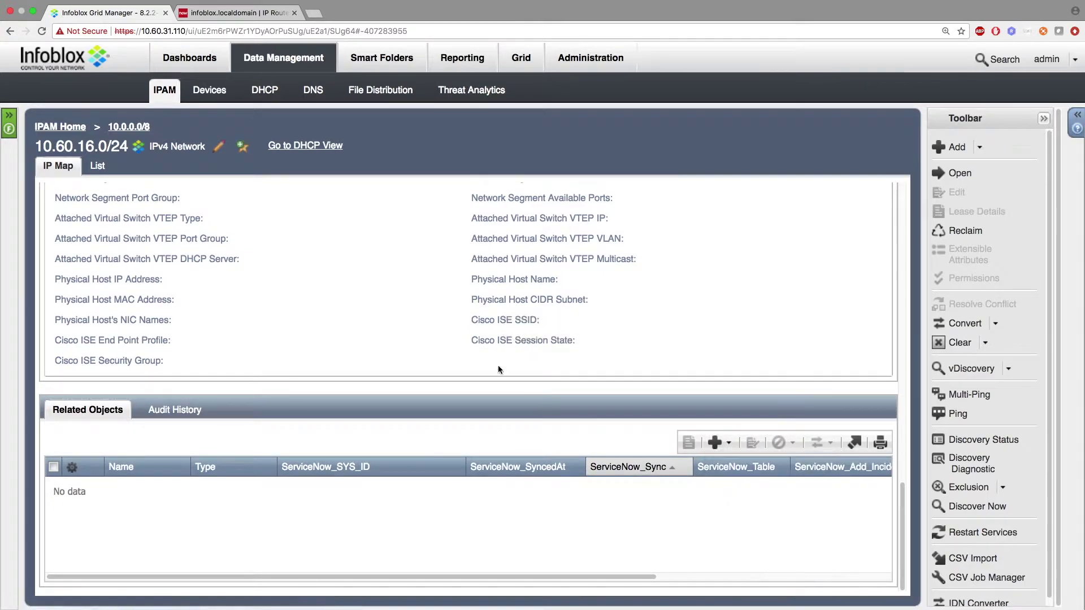
type("test")
left_click(802, 586)
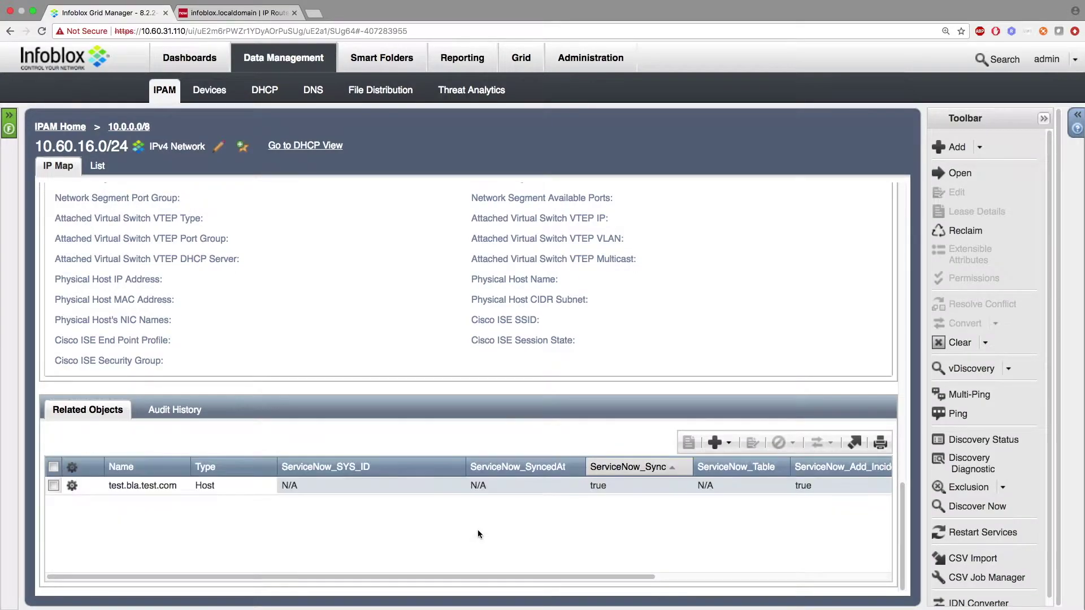
Step: Refresh the IP map and check the ServiceNow sync attributes of the related host test.bla.test.com
scroll(251, 400, "up", 10)
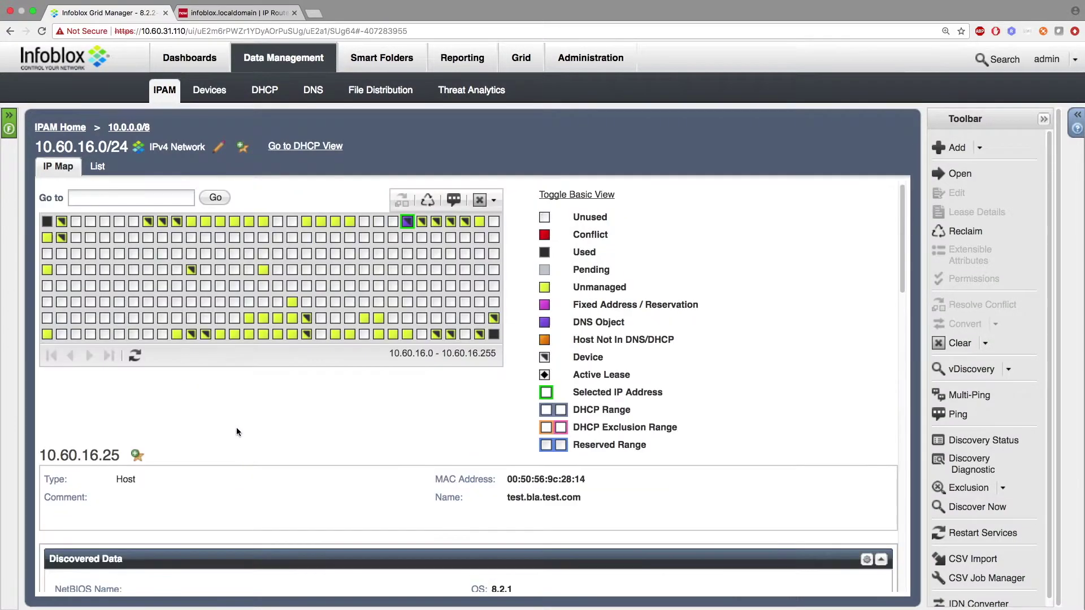
left_click(136, 356)
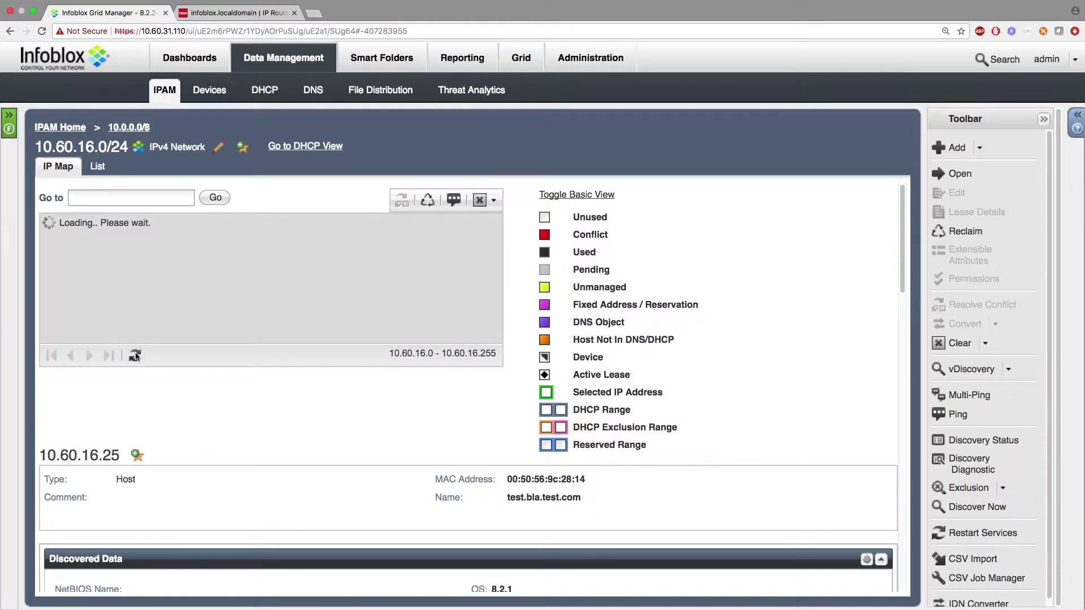
scroll(284, 376, "down", 10)
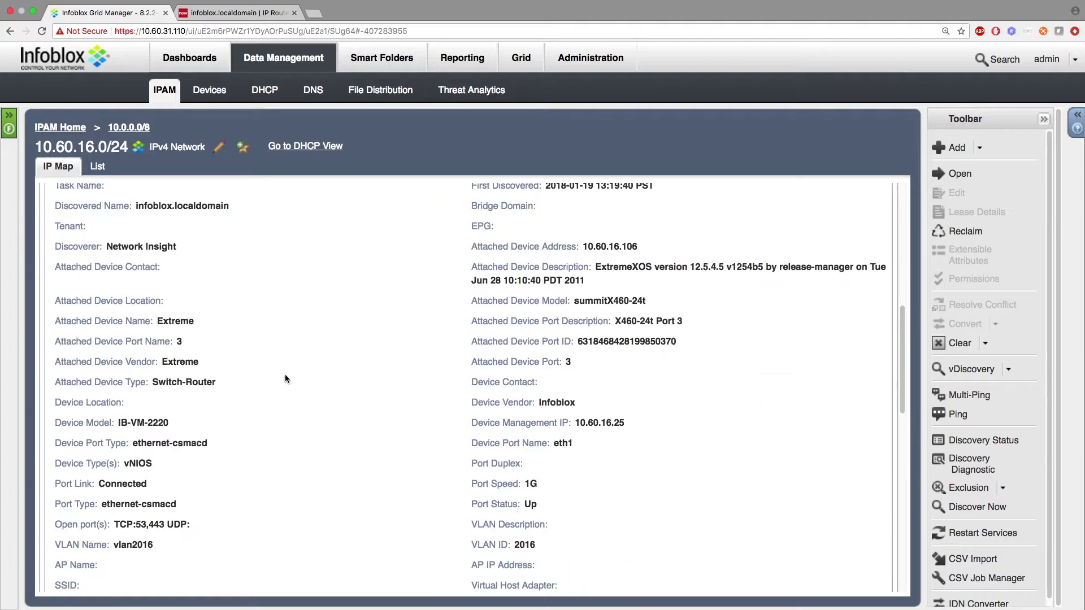
scroll(283, 376, "down", 8)
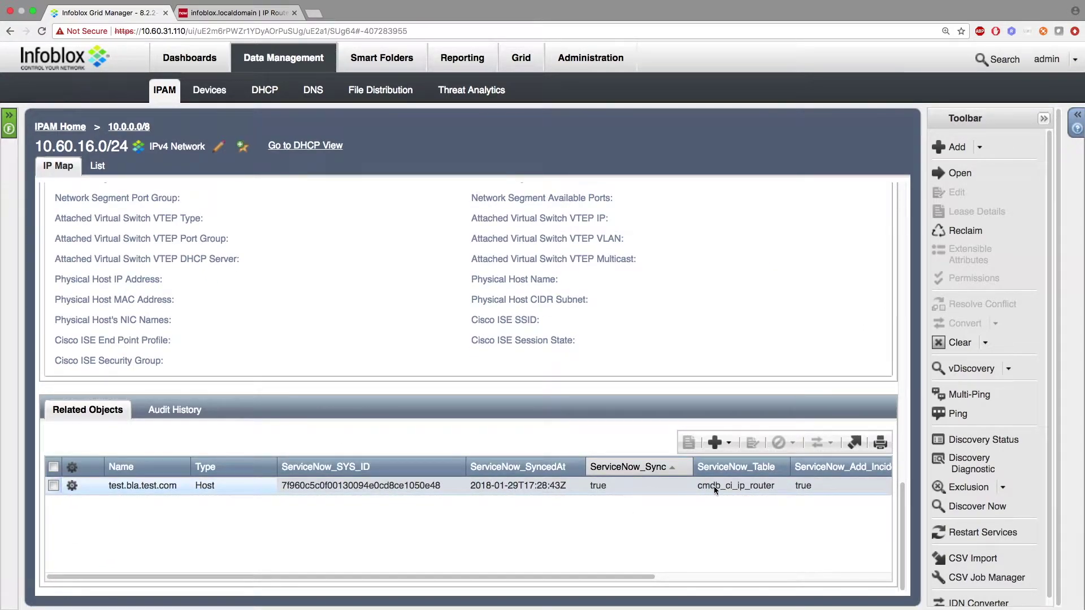
Step: Copy the discovered name infoblox.localdomain from the discovered data of 10.60.16.25
scroll(326, 435, "up", 10)
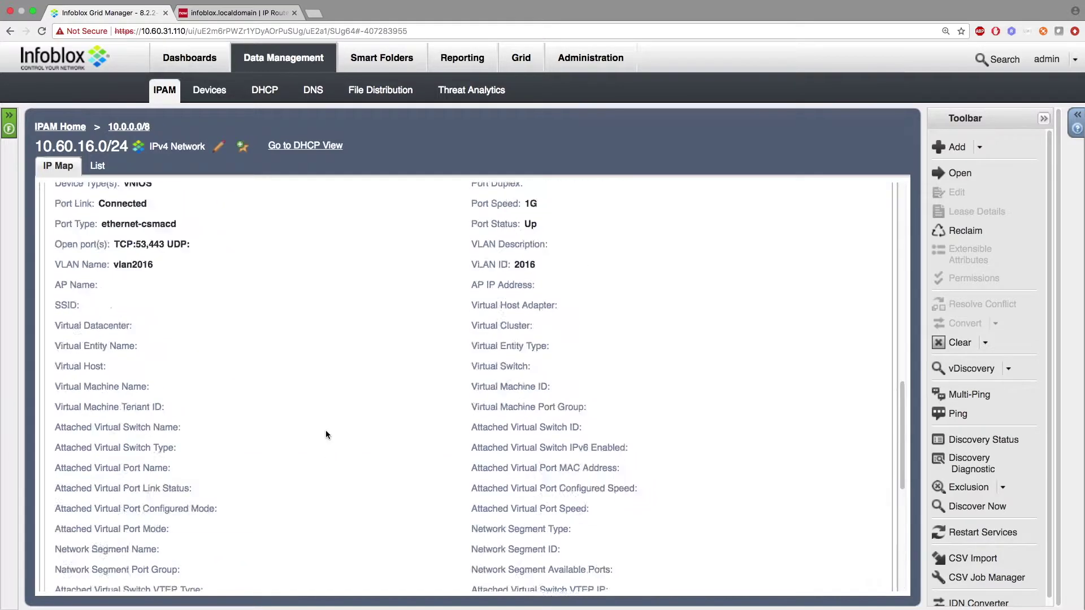
scroll(326, 435, "up", 3)
left_click_drag(136, 389, 226, 389)
key("super+c")
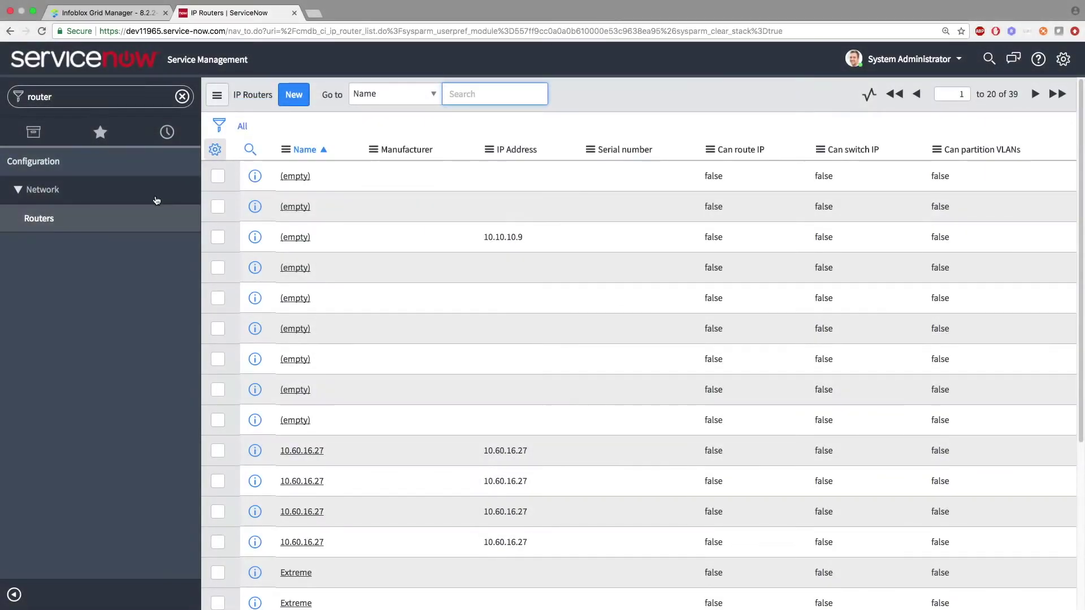
Step: Search the ServiceNow routers by name for infoblox.localdomain, open the matching record and unlock its Interfaces field
left_click(39, 218)
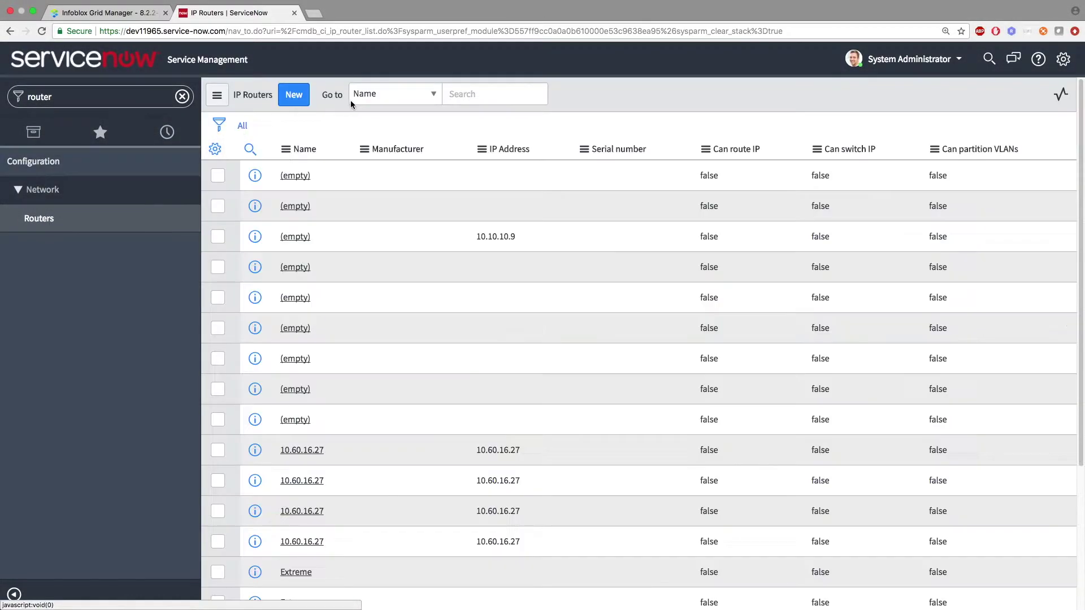
key("super+v")
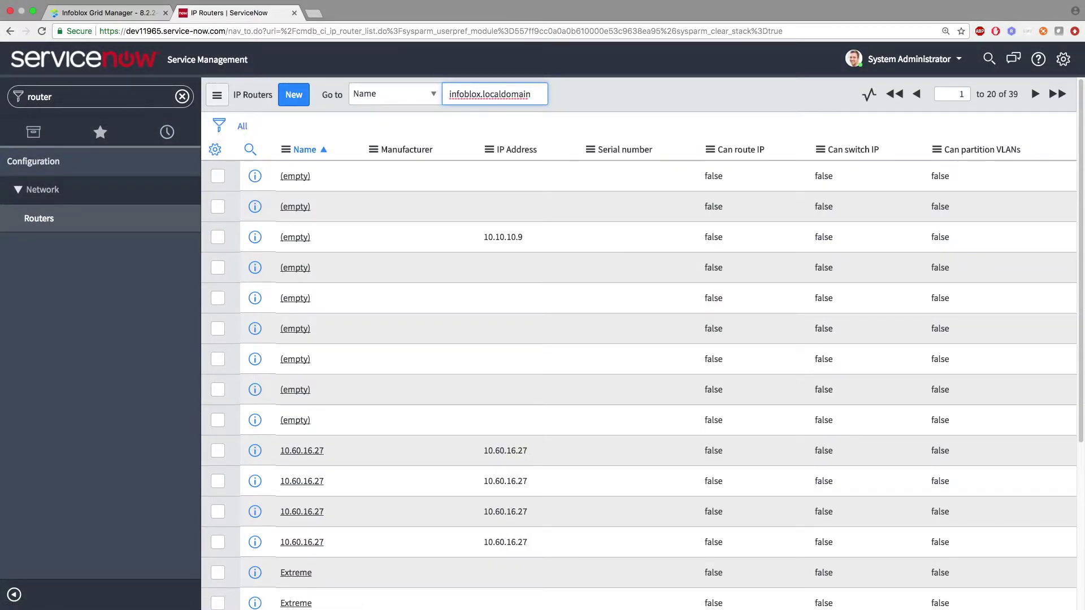
key("Return")
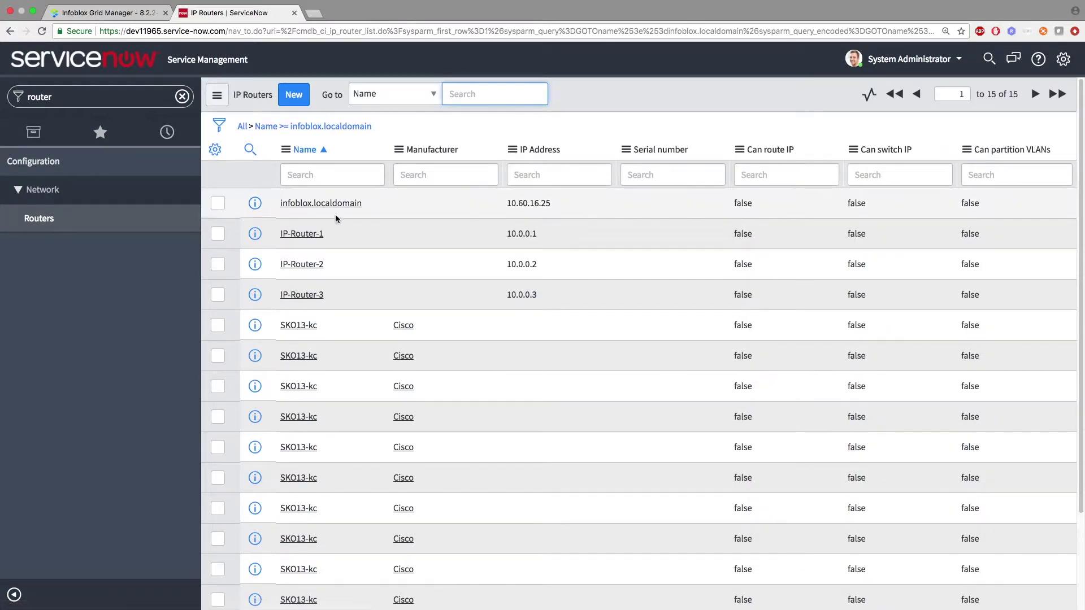
left_click(325, 204)
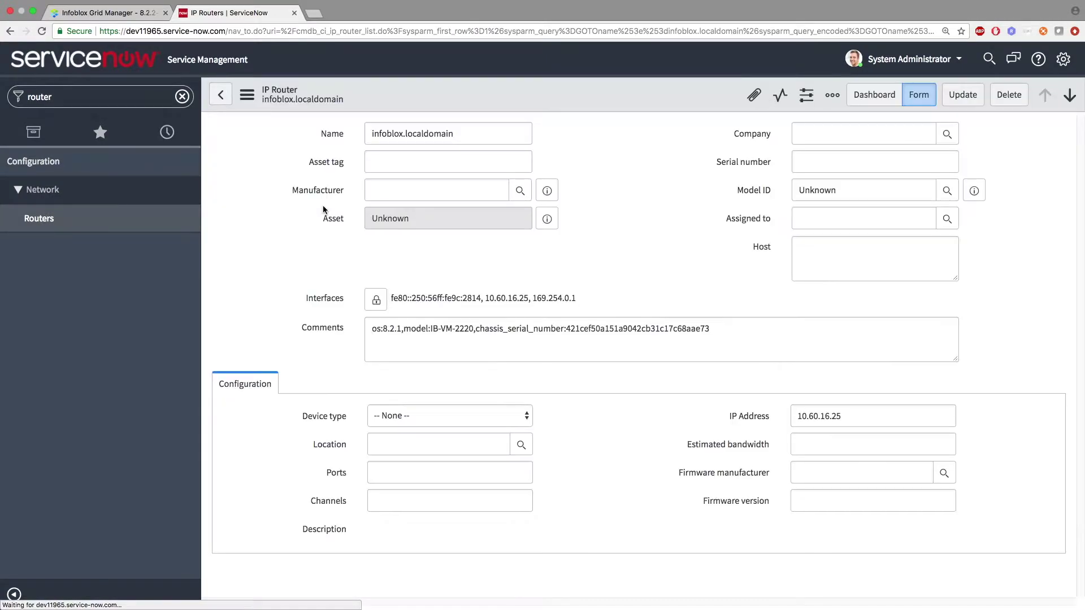
left_click(377, 298)
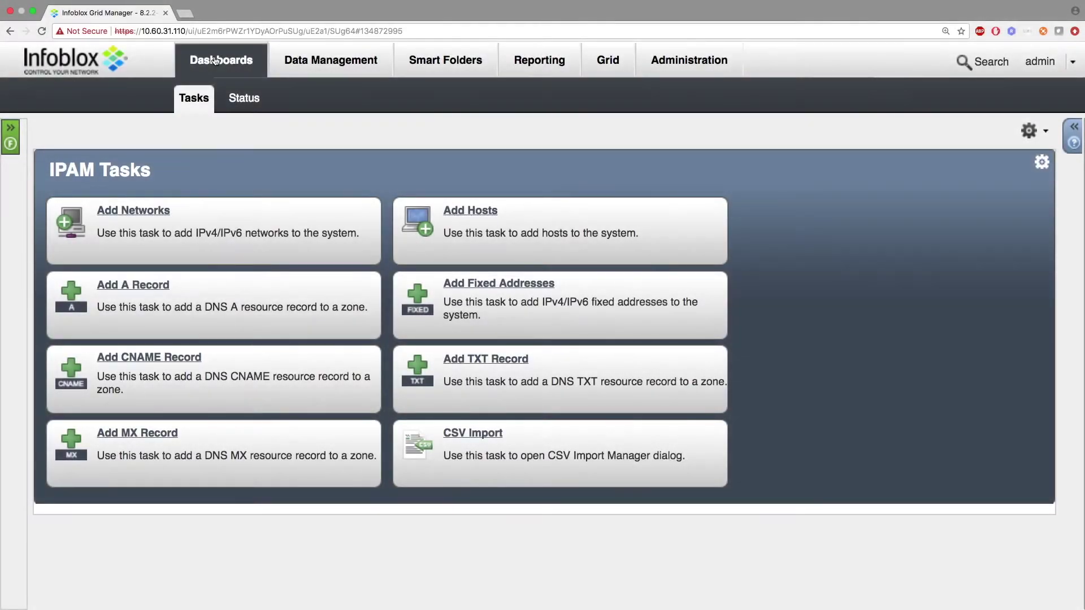
Step: Open the ServiceNow_Add_Incident extensible attribute in Infoblox, review its list of values and additional properties, and close it without changes
left_click(644, 62)
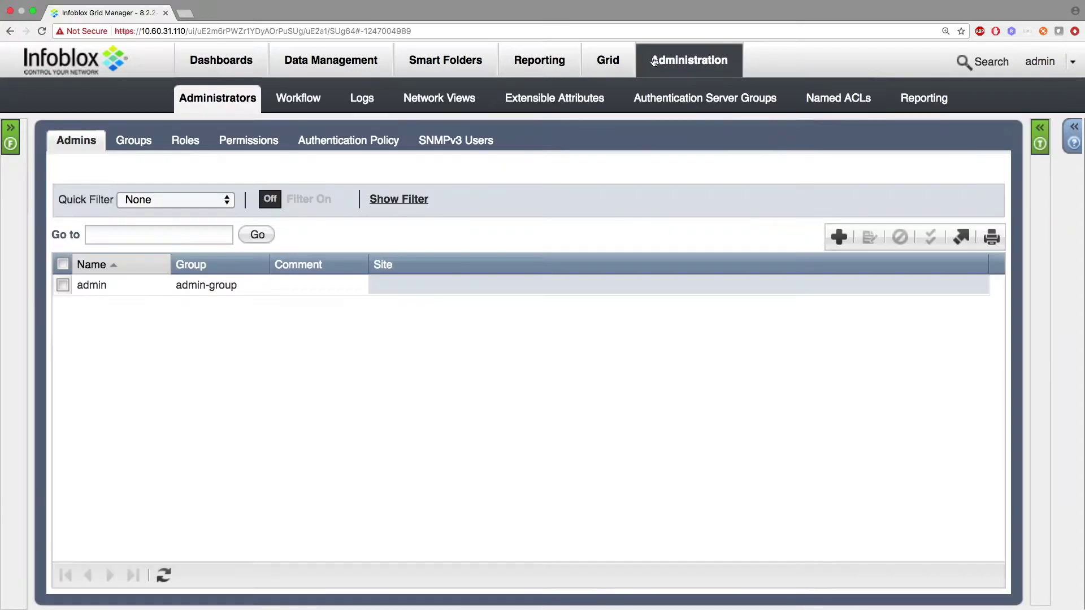
left_click(510, 101)
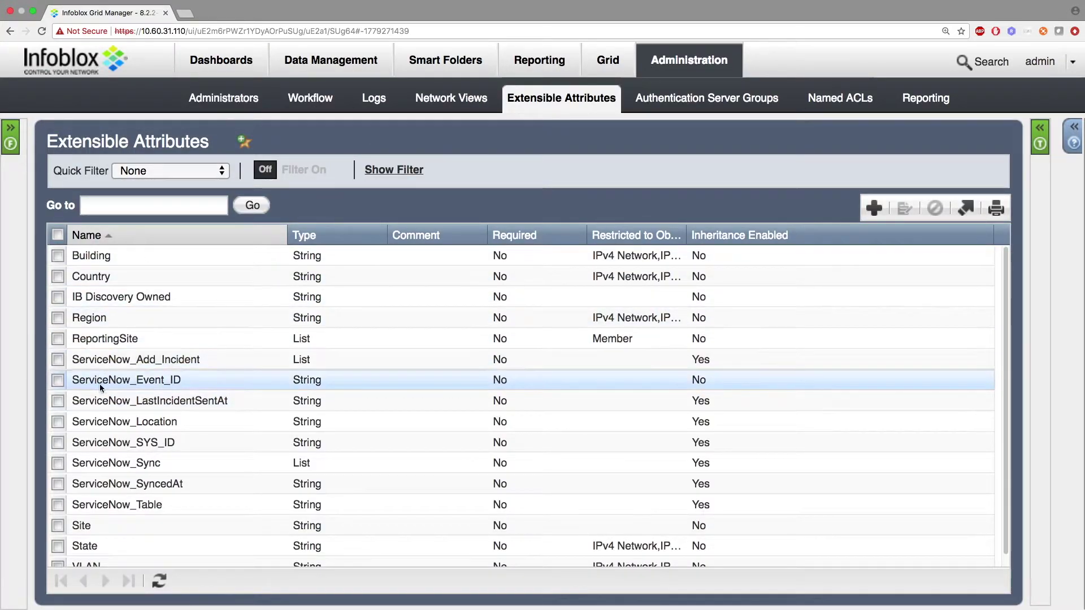
left_click(58, 359)
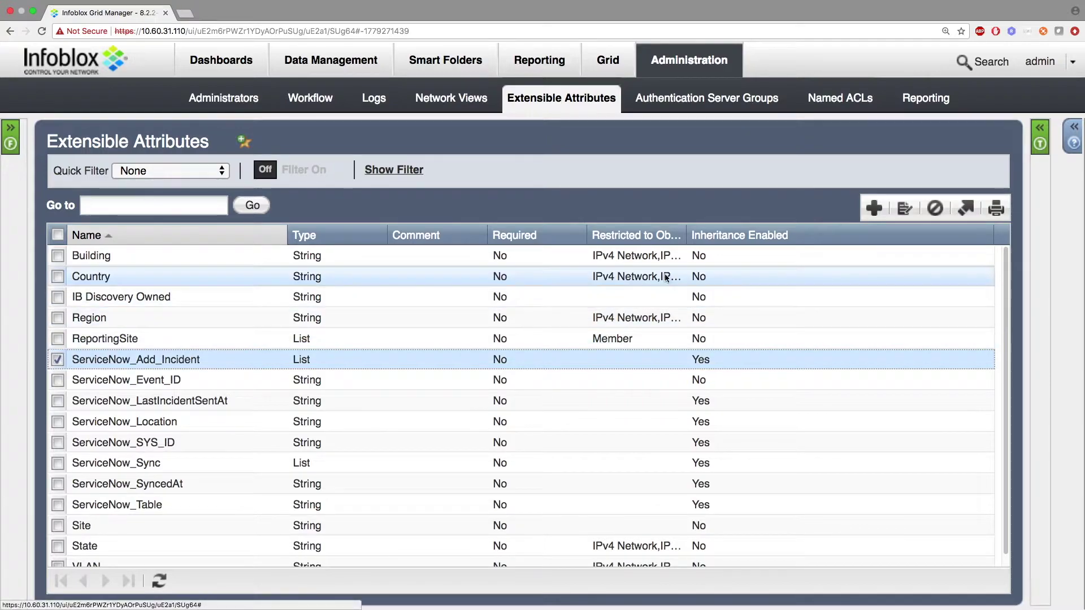
left_click(906, 208)
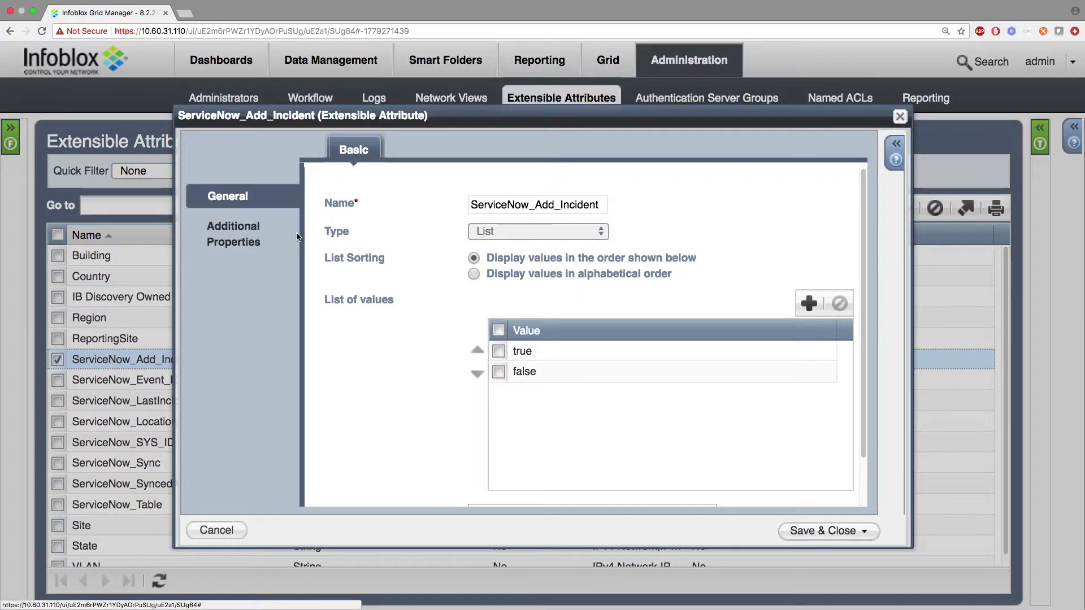
scroll(528, 388, "down", 2)
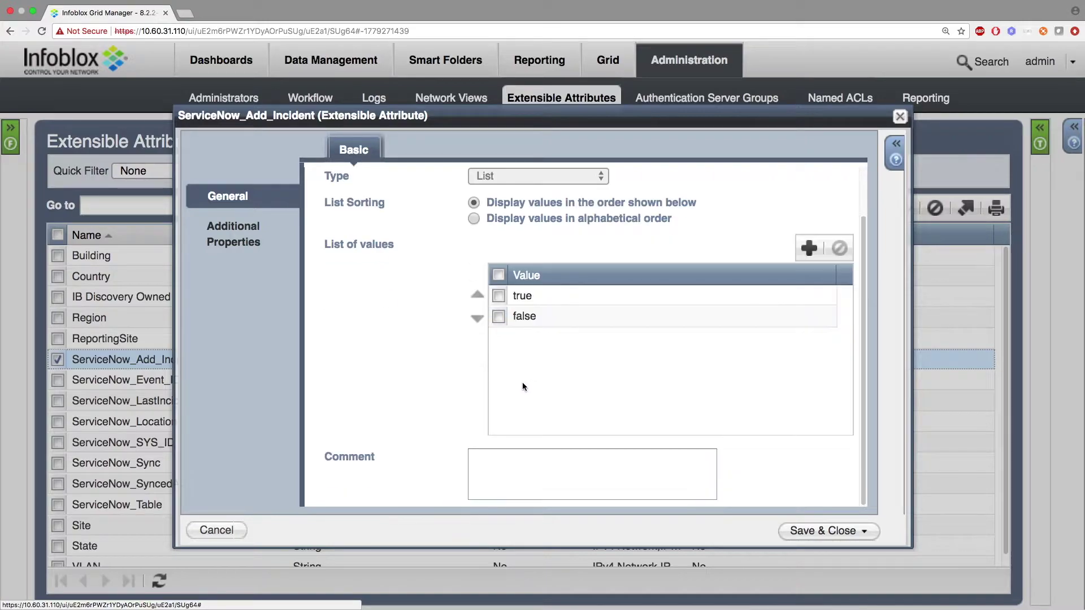
left_click(232, 251)
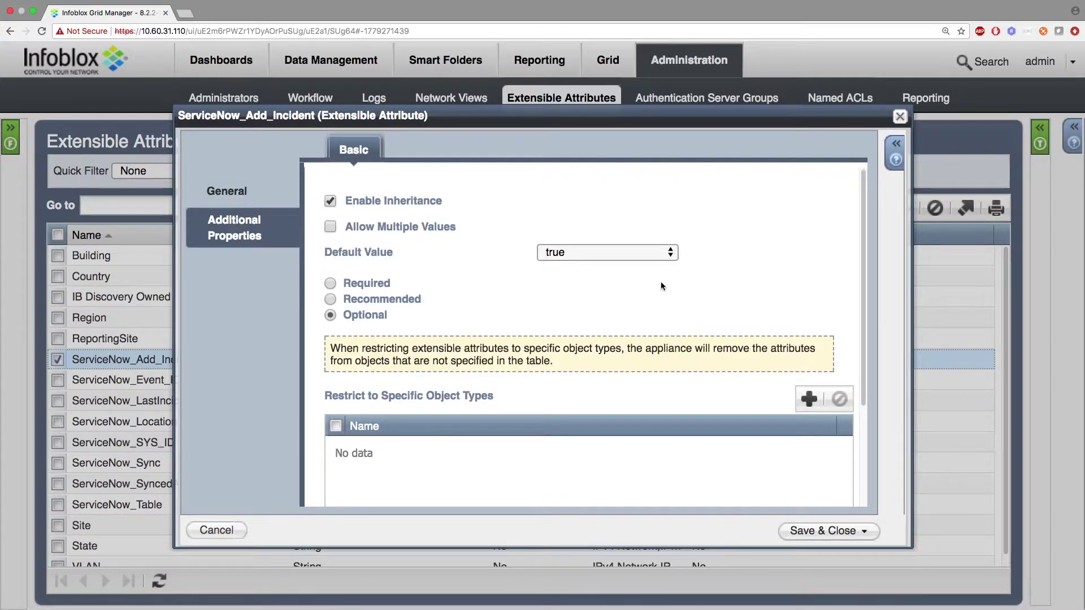
scroll(661, 286, "down", 5)
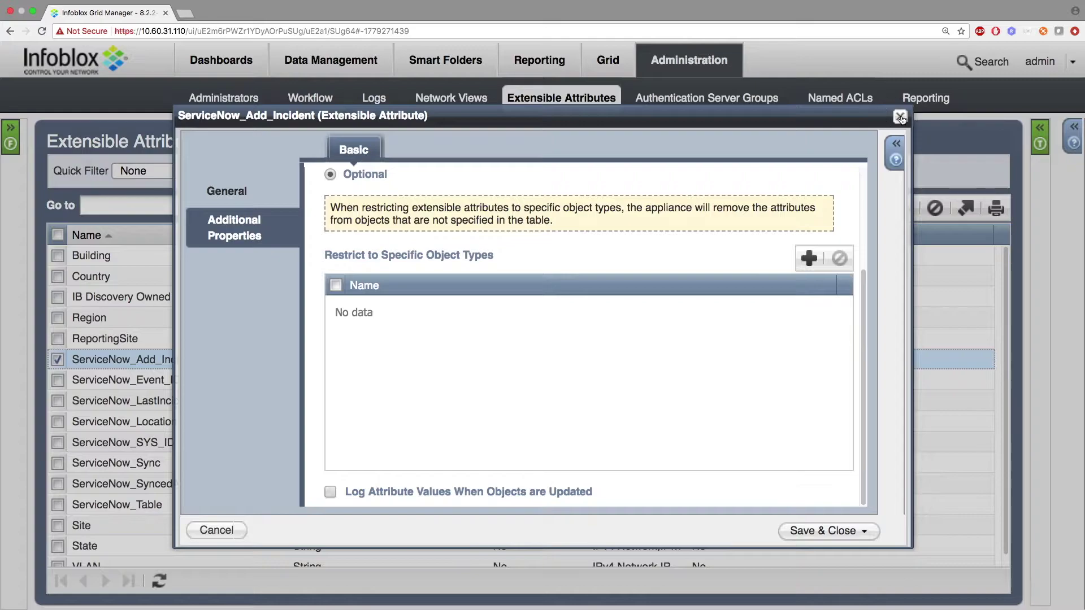
left_click(900, 117)
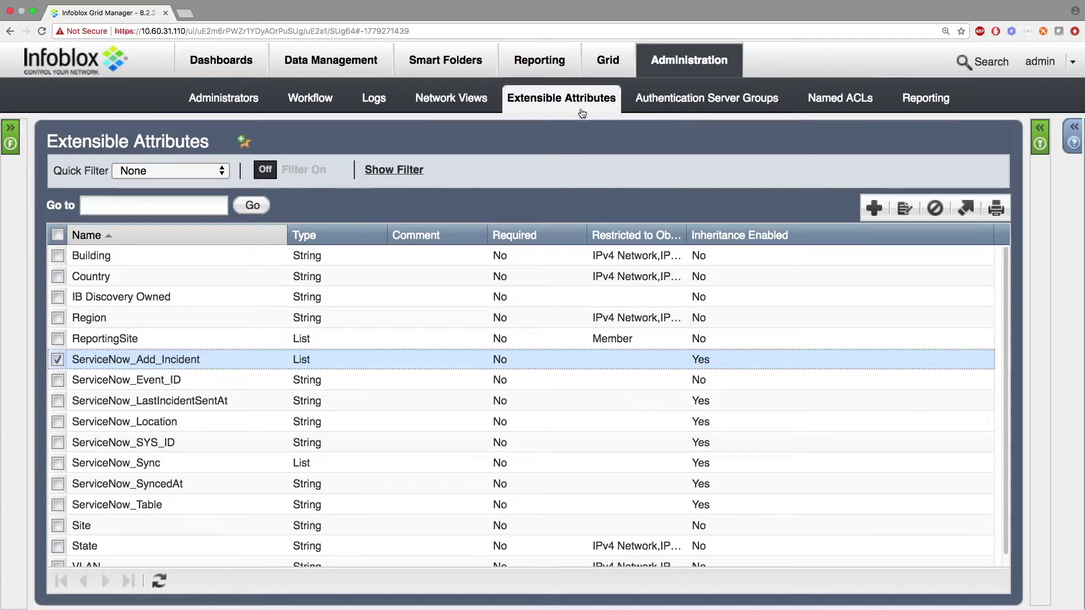
Step: Open the ServiceNow_Assets template among the Grid's Ecosystem templates and examine its general settings and contents
left_click(607, 60)
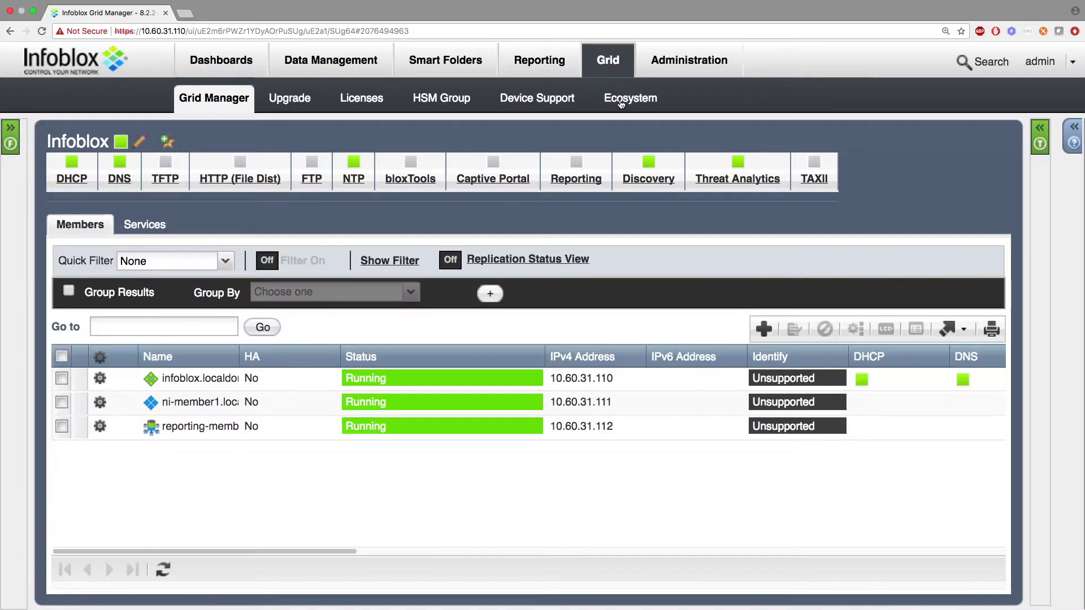
left_click(620, 103)
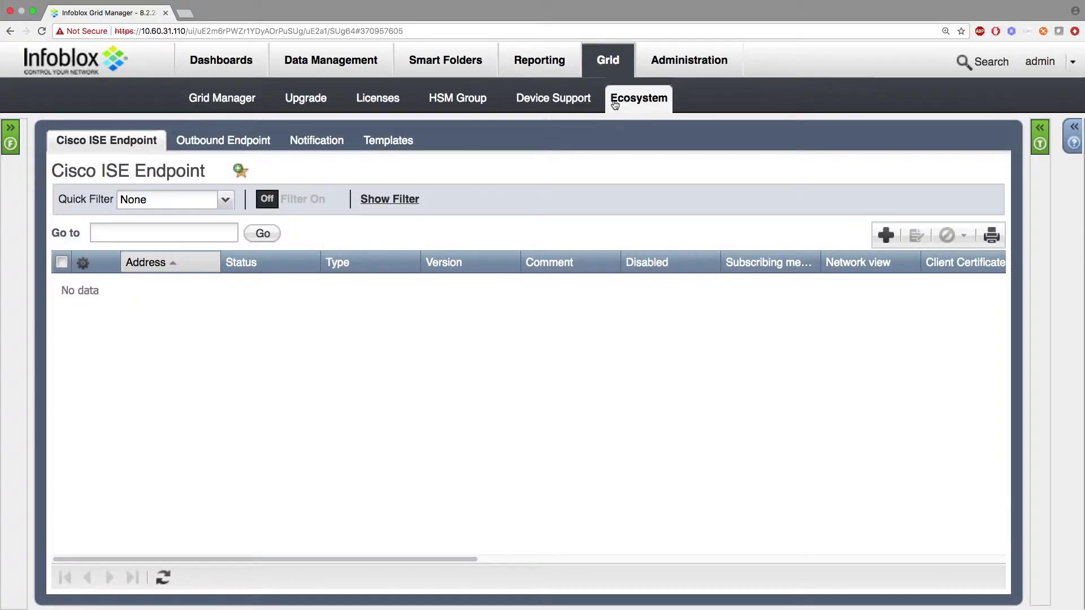
left_click(384, 140)
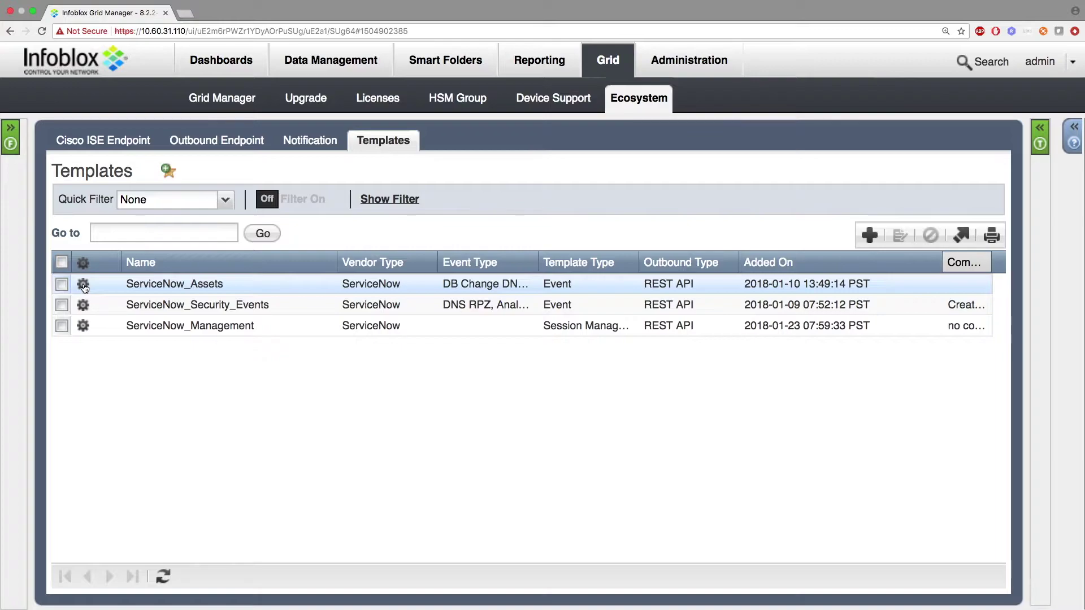
left_click(84, 285)
left_click(139, 257)
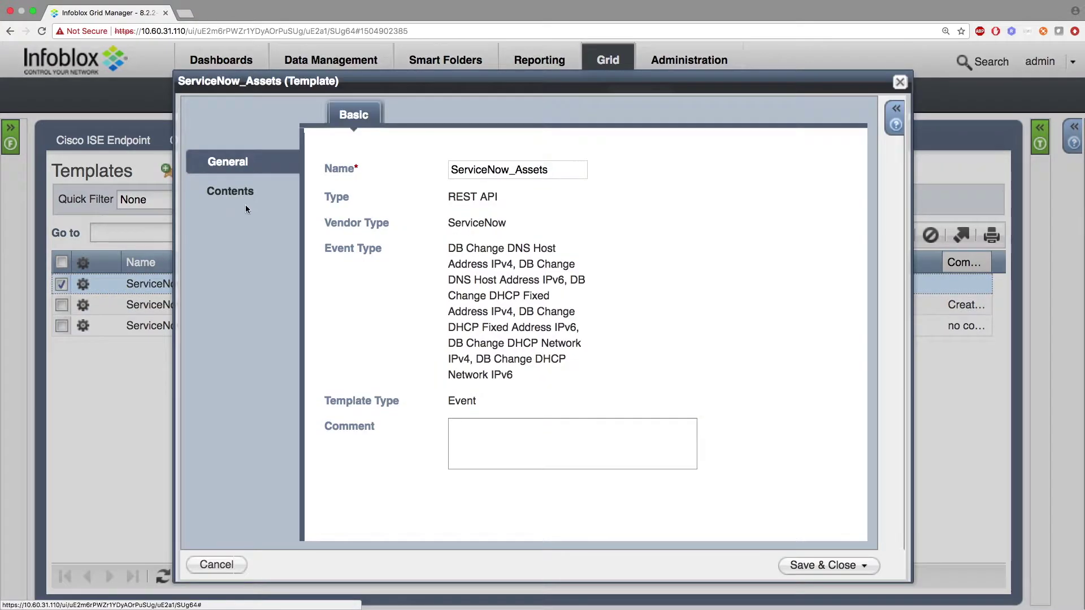
left_click(247, 191)
scroll(532, 261, "down", 3)
scroll(531, 261, "down", 5)
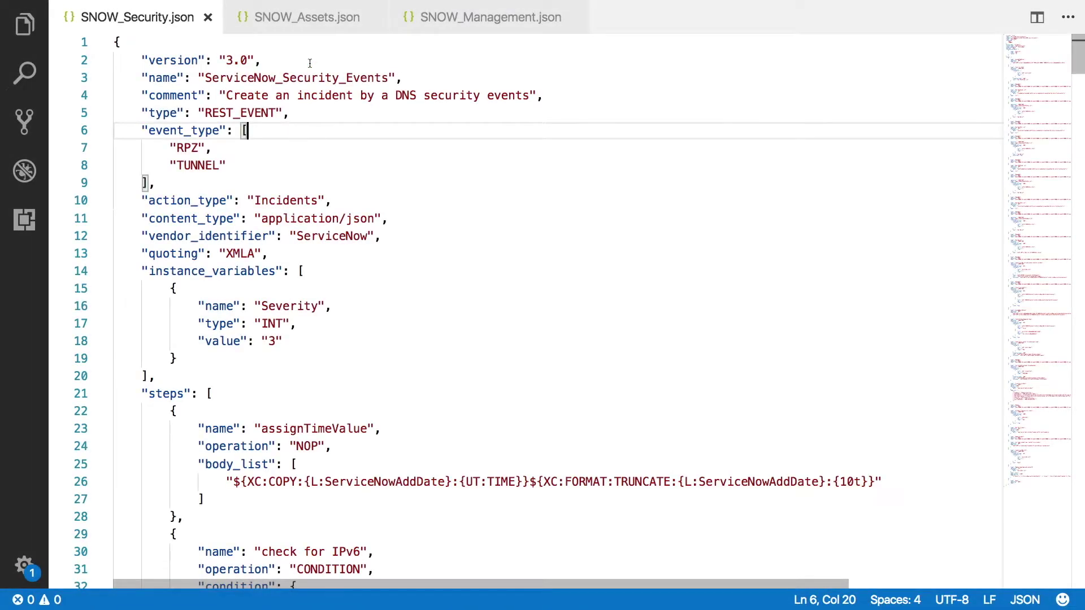
Step: Examine the SNOW_Security.json template in the code editor, from its event types and Severity variable to the incident-check conditions
left_click(359, 45)
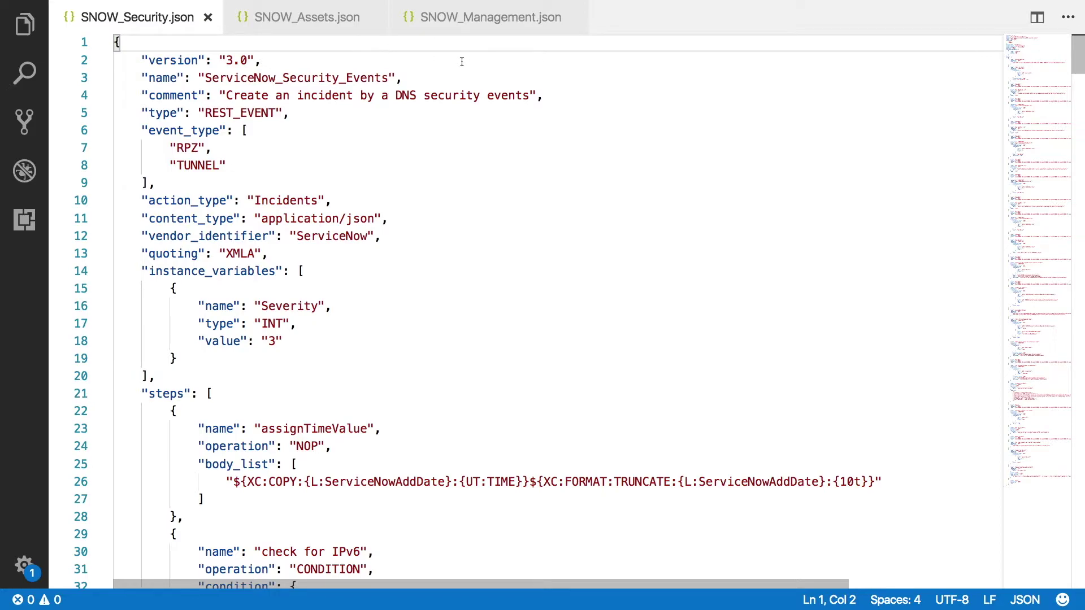
scroll(461, 61, "down", 18)
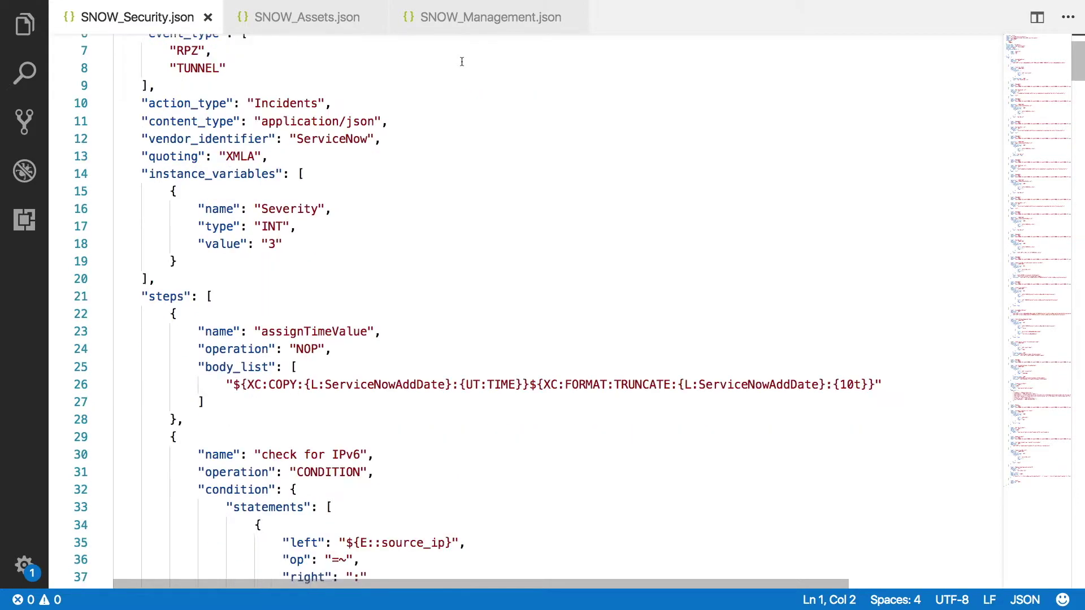
scroll(461, 61, "down", 8)
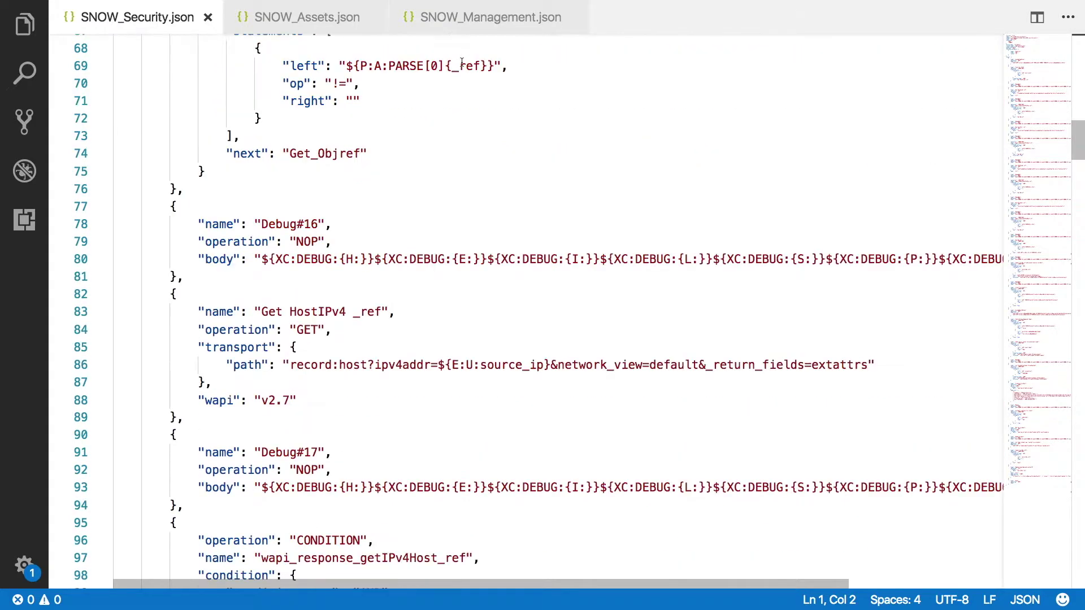
scroll(461, 62, "down", 15)
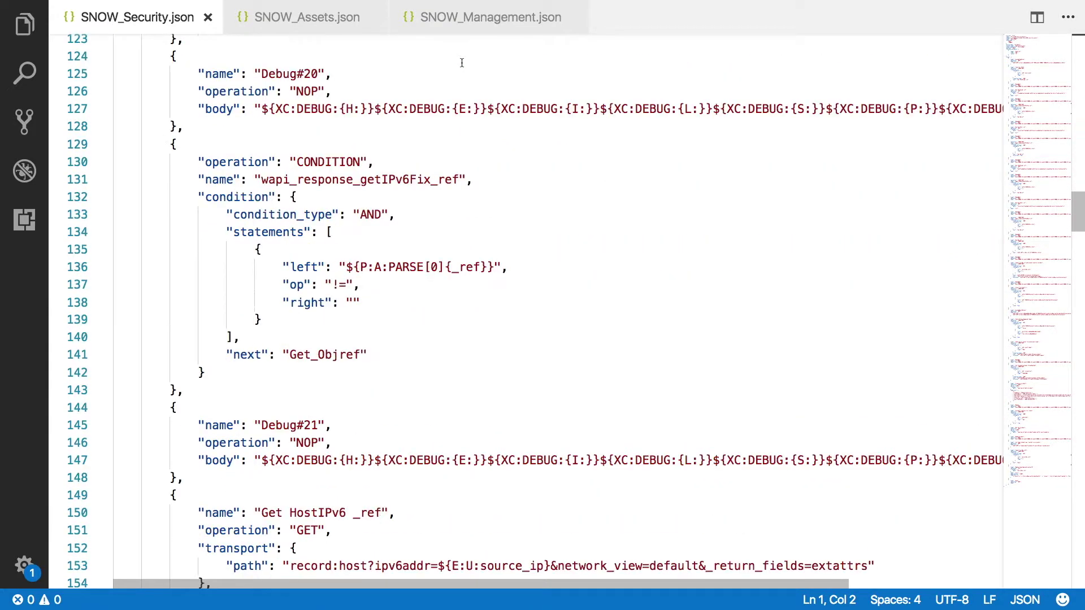
scroll(461, 62, "down", 9)
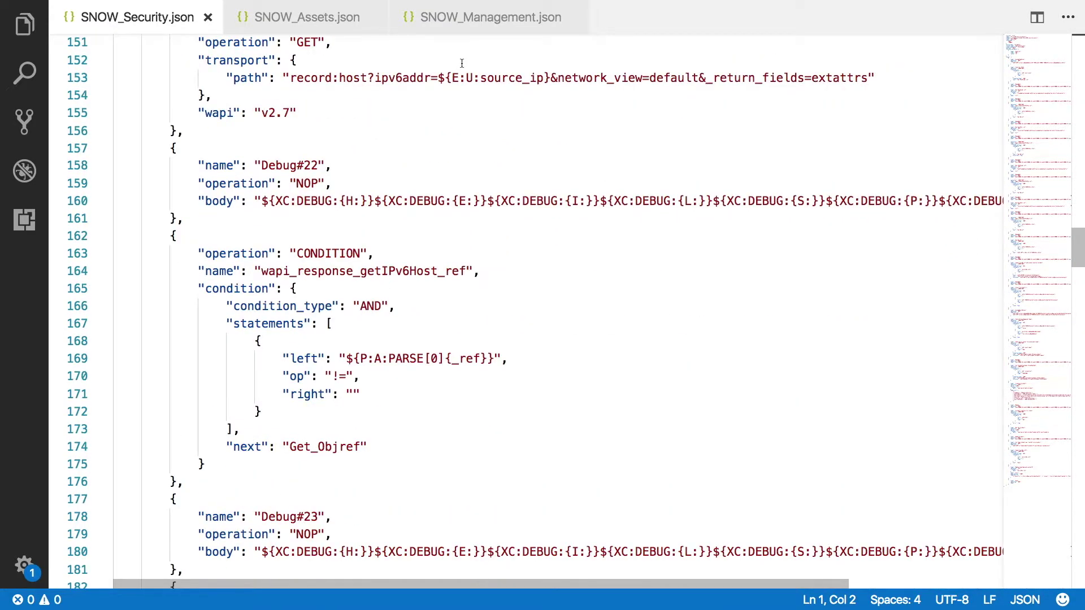
scroll(462, 63, "down", 15)
scroll(462, 63, "down", 15)
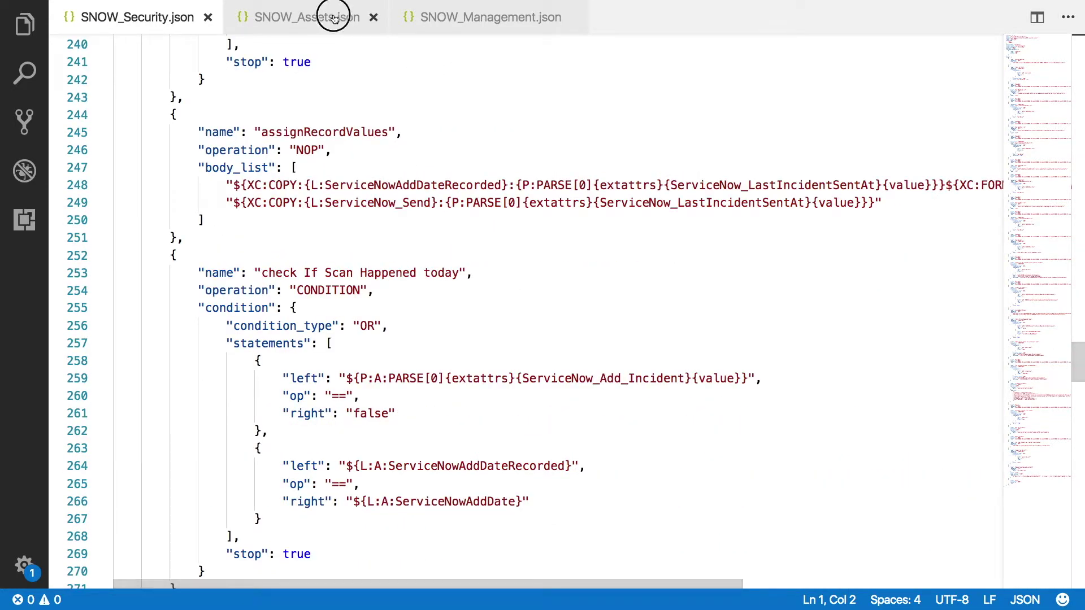
Step: Open SNOW_Assets.json and examine its event types and the conditions that skip or stop asset synchronization
left_click(333, 18)
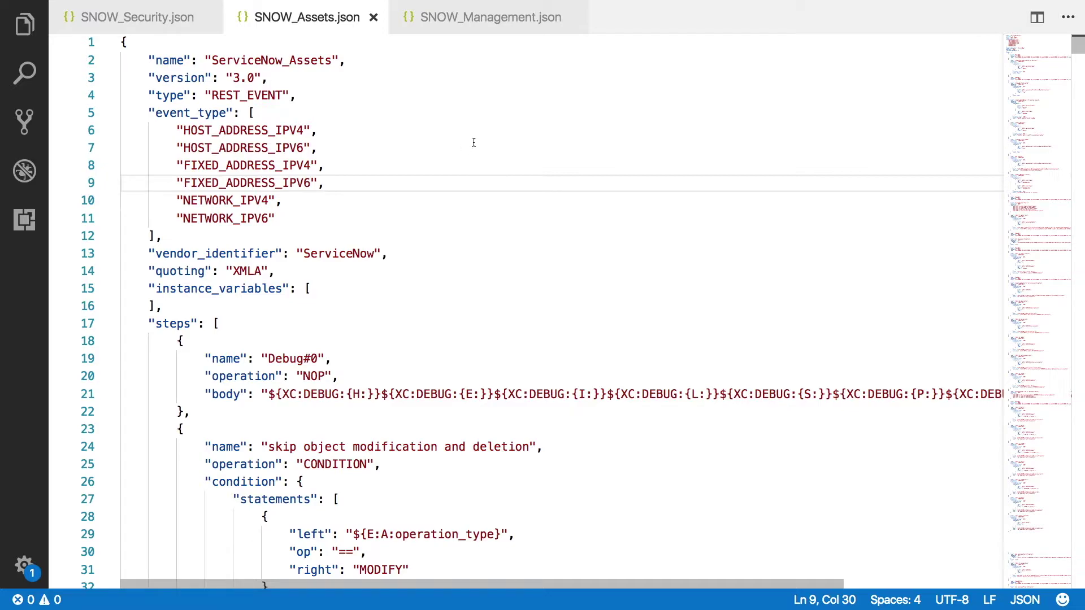
scroll(472, 142, "down", 5)
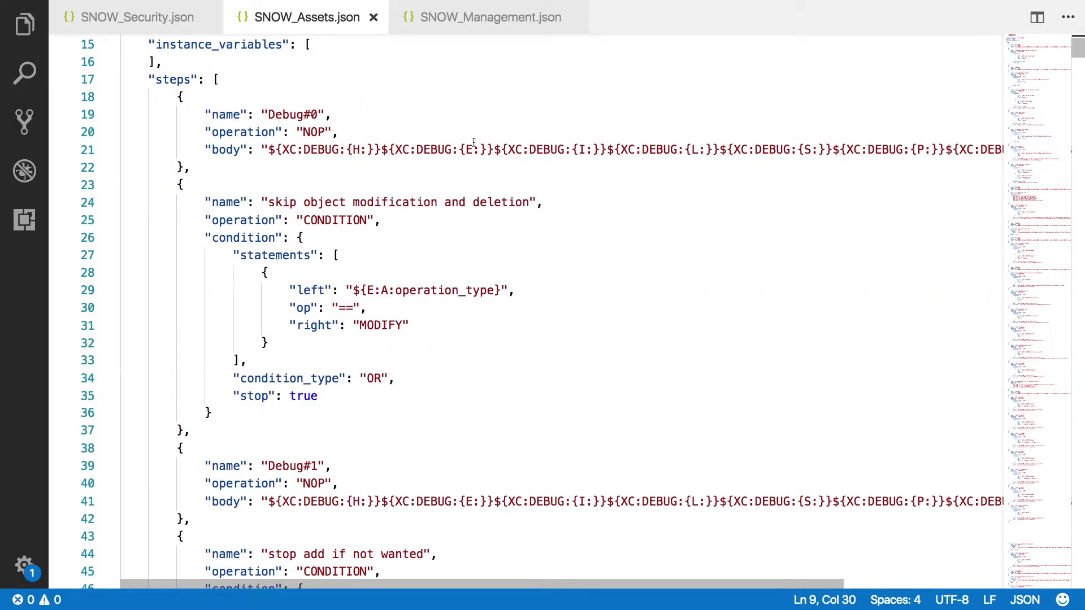
scroll(473, 142, "down", 8)
scroll(474, 142, "down", 9)
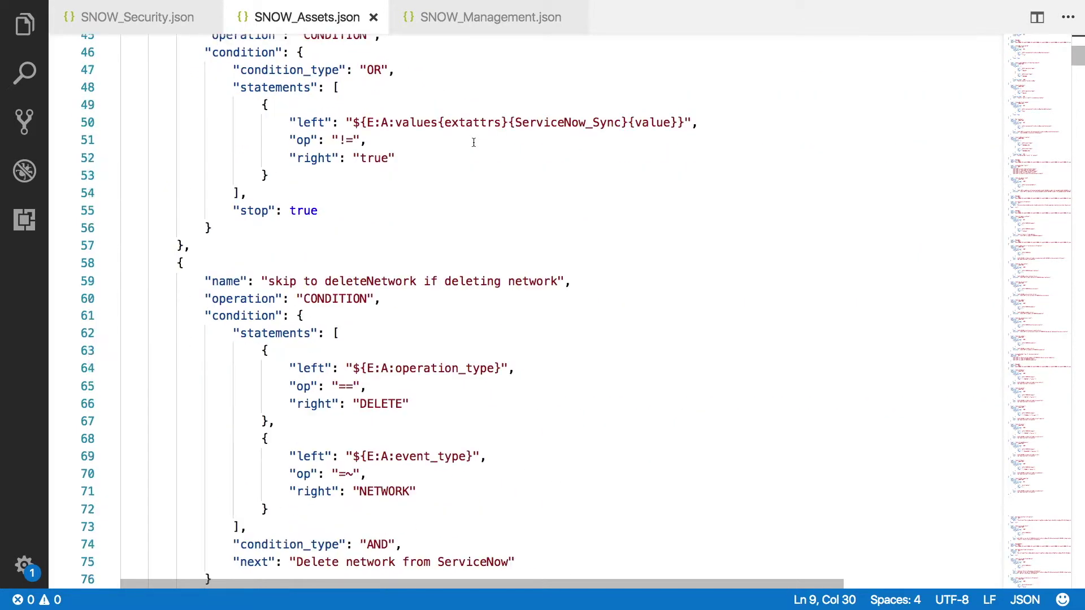
scroll(474, 141, "down", 16)
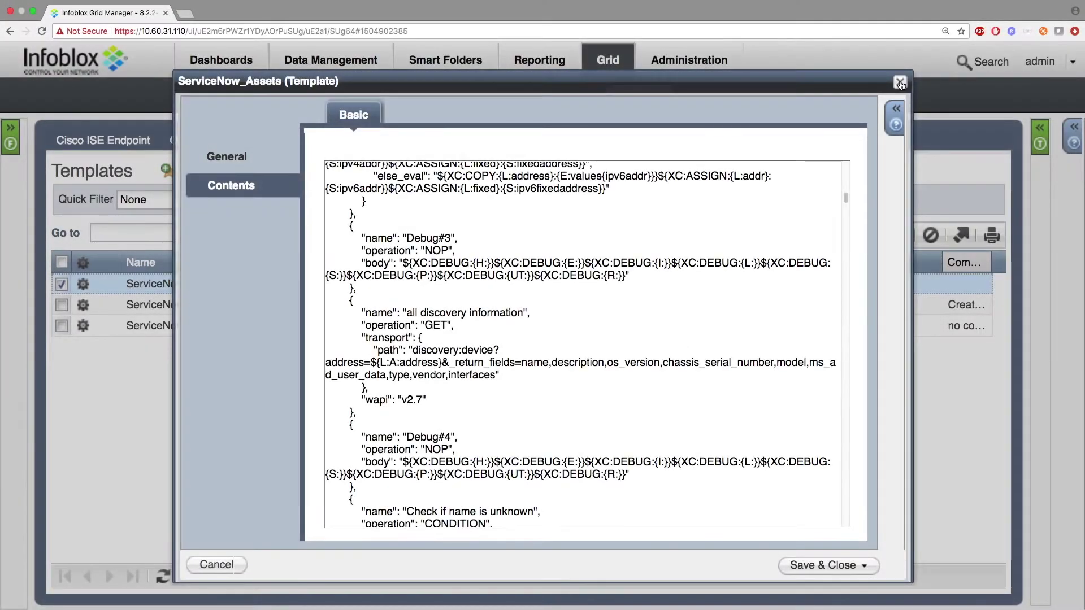
Step: Return to Infoblox, close the ServiceNow_Assets template, and review the ServiceNow outbound endpoint's general and session management settings, including the log level options
left_click(901, 82)
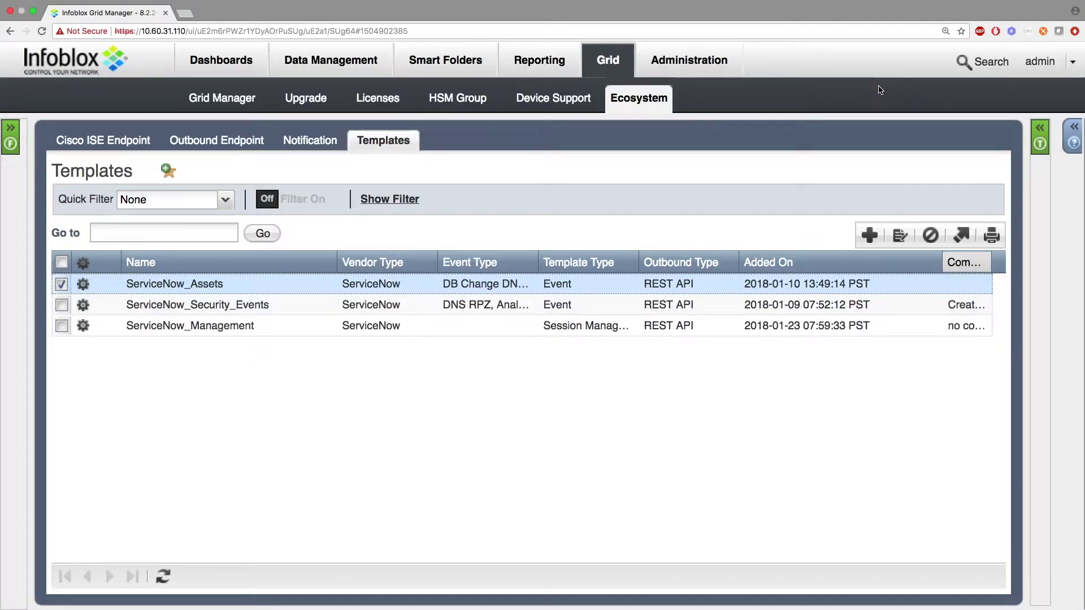
left_click(238, 134)
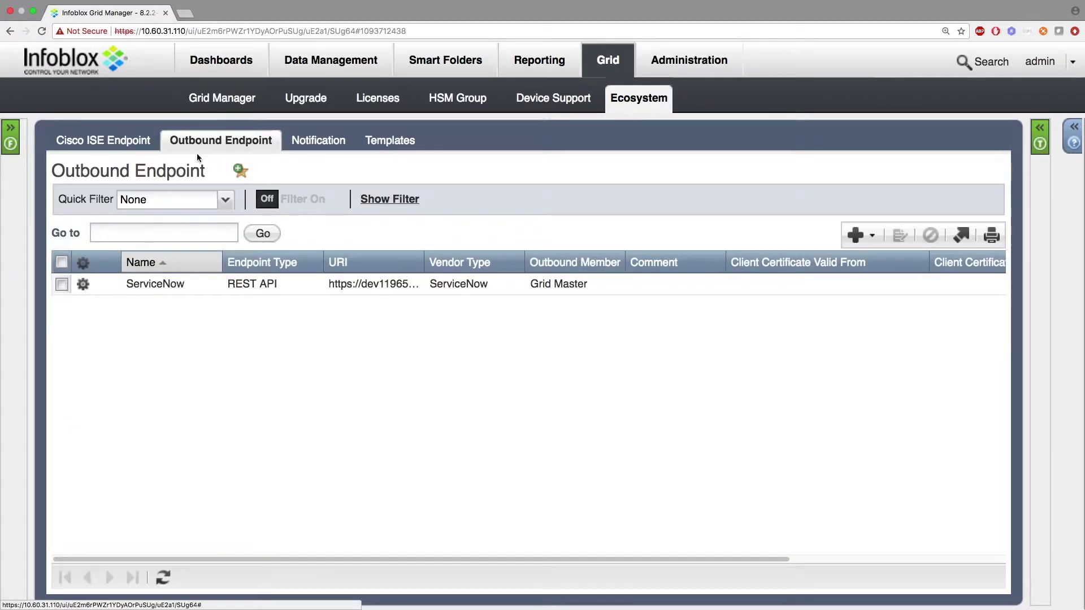
left_click(83, 284)
left_click(128, 247)
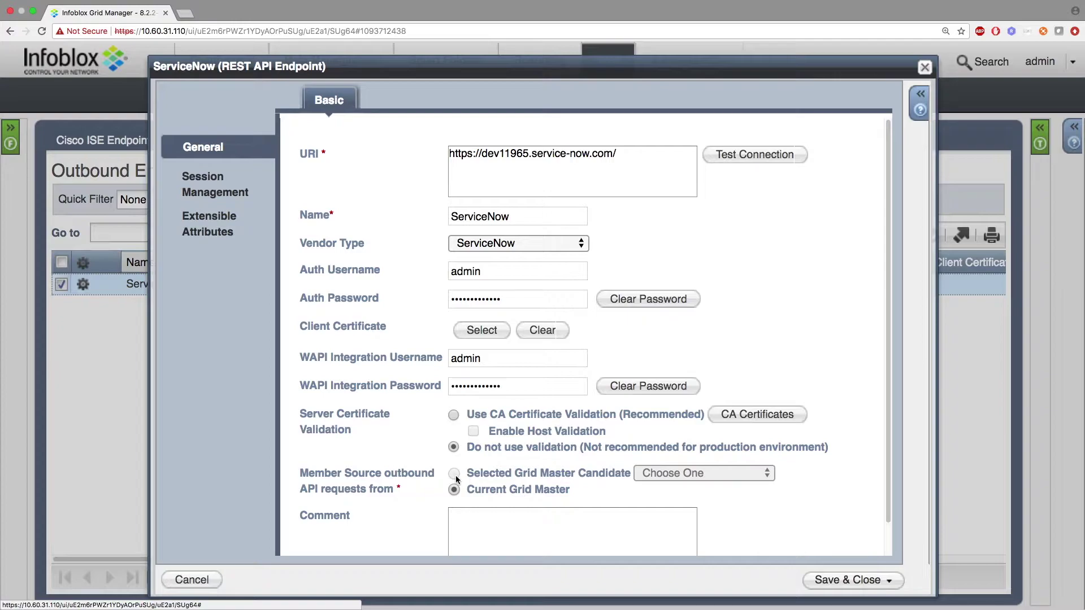
scroll(455, 480, "down", 2)
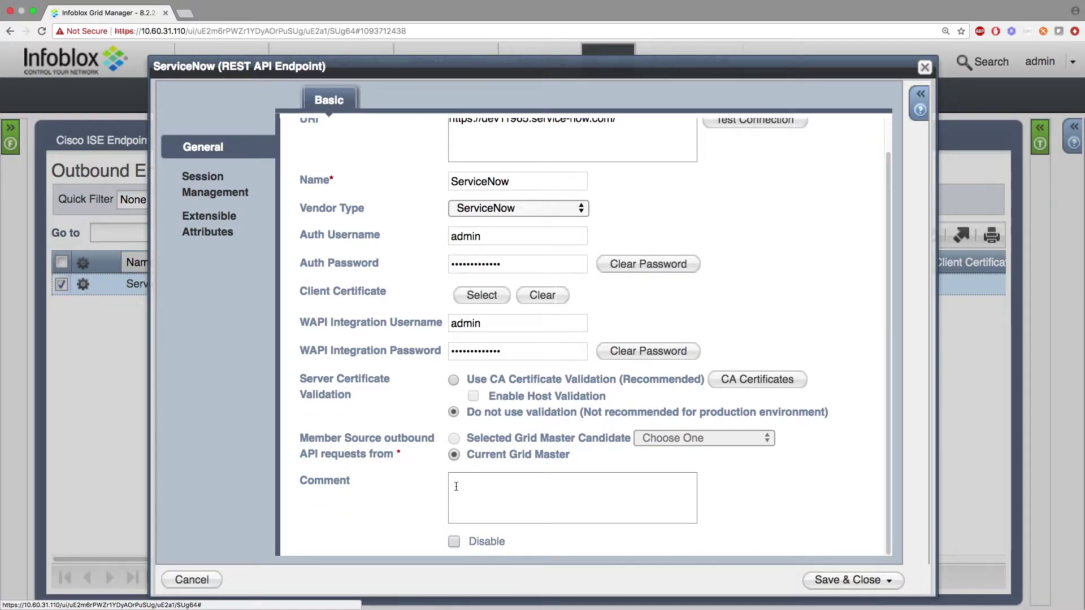
left_click(205, 186)
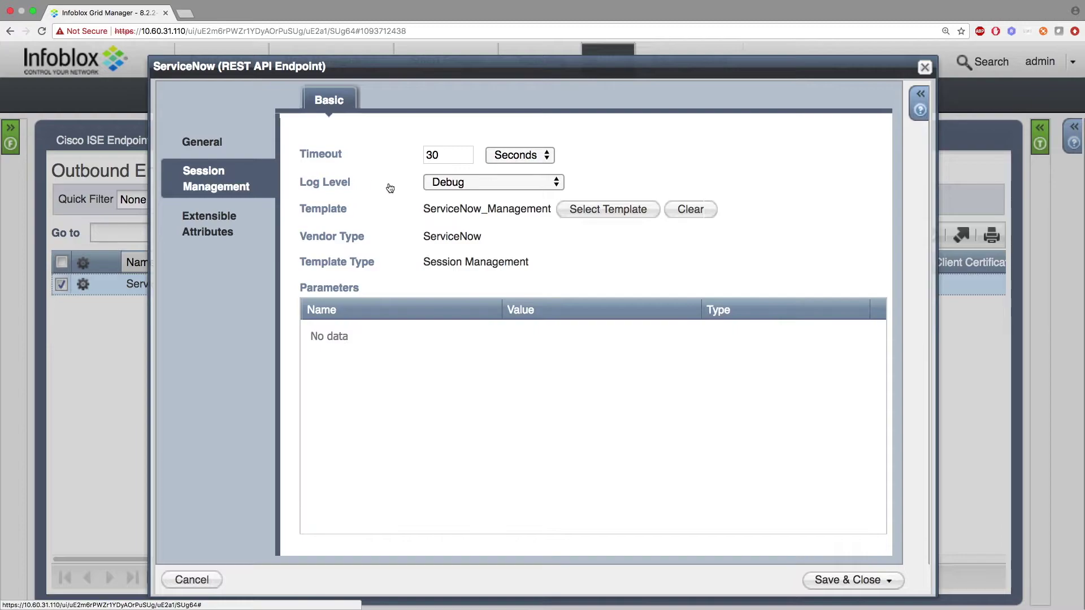
left_click(542, 179)
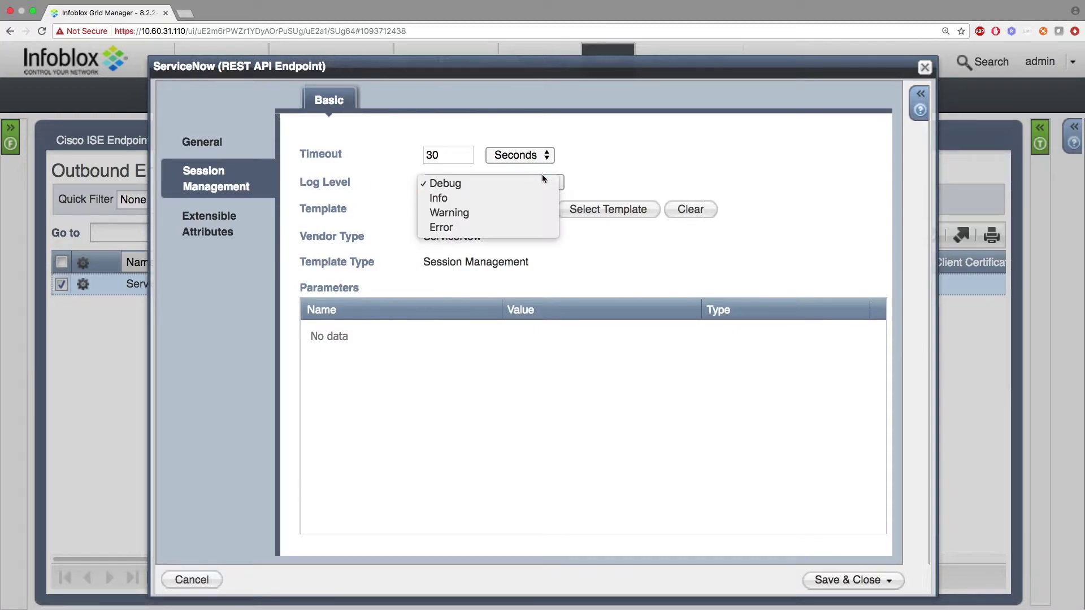
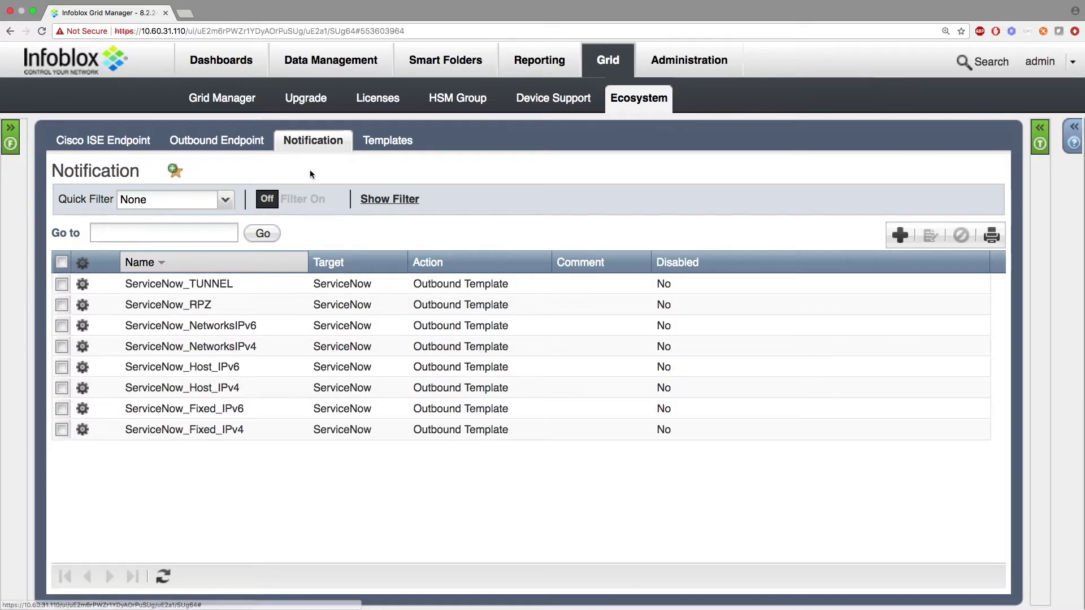
Step: Open the ServiceNow_TUNNEL notification, review its rules, available event types and template parameters, and close it without changes
left_click(82, 285)
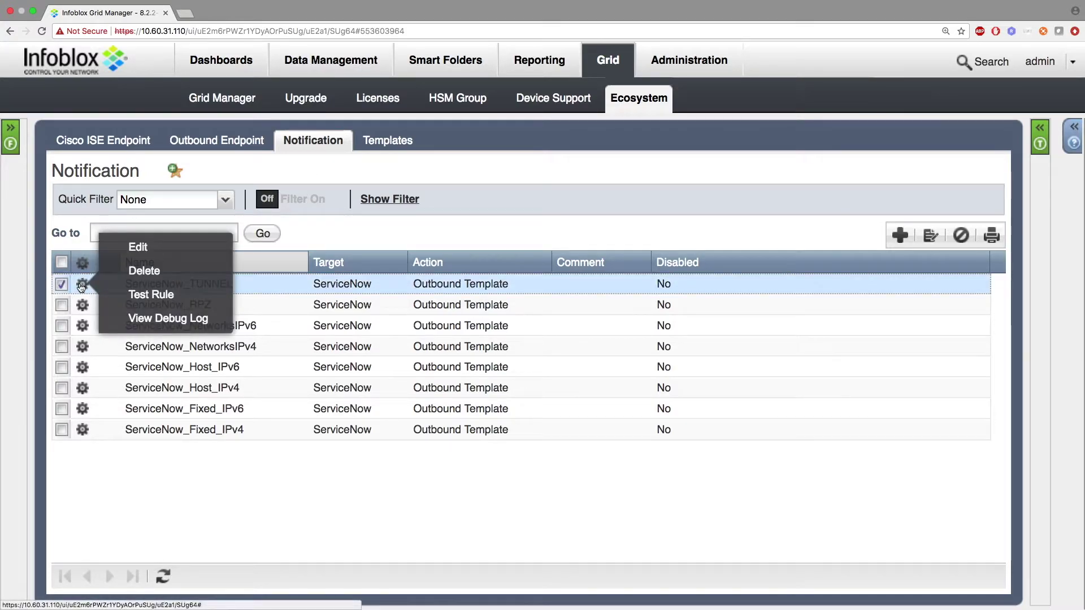
left_click(155, 247)
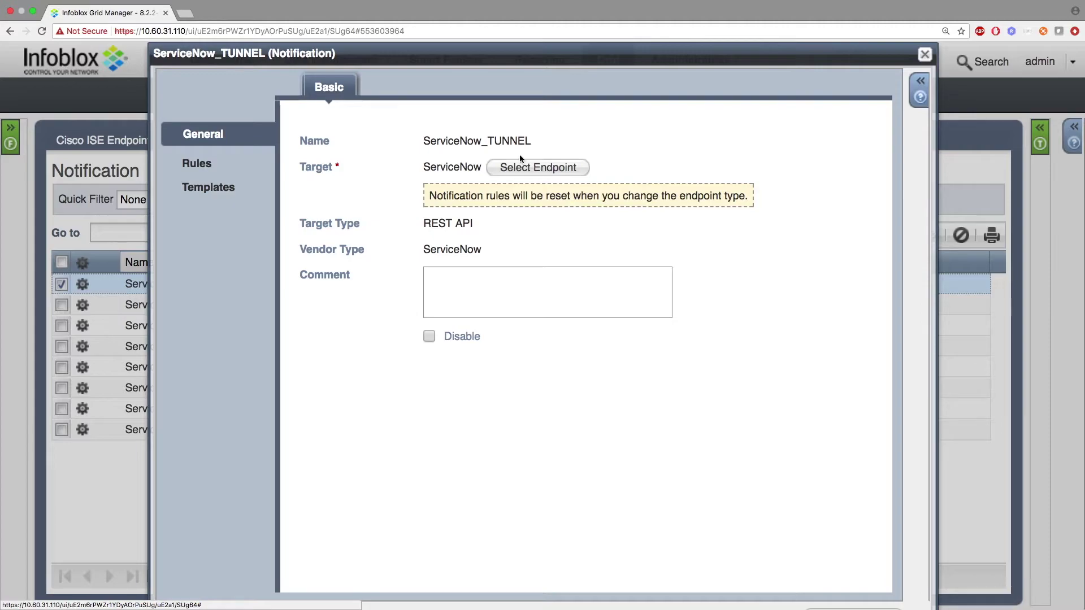
left_click(199, 164)
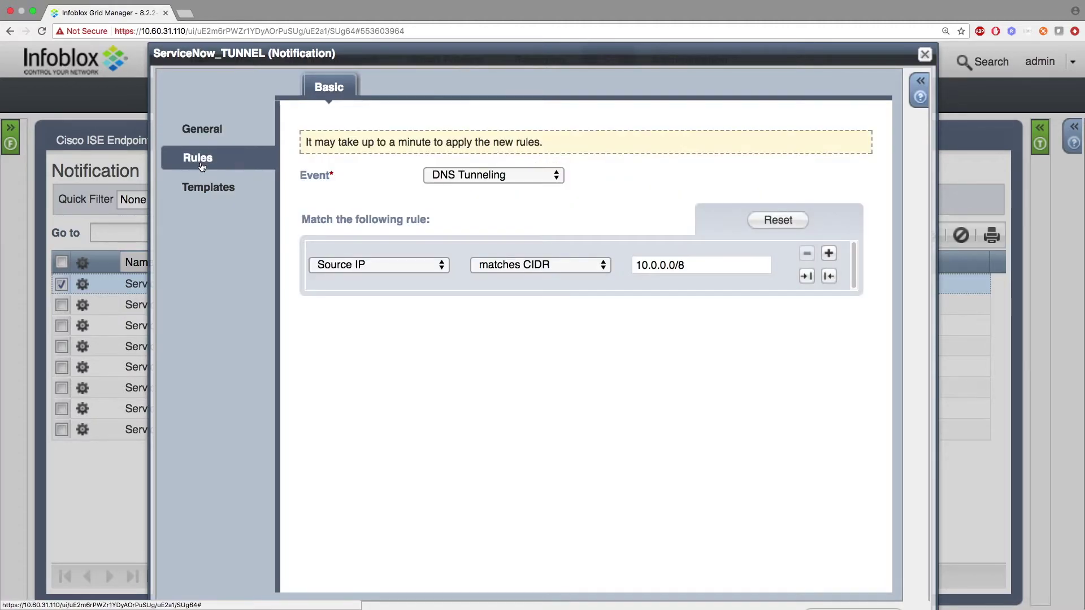
left_click(492, 175)
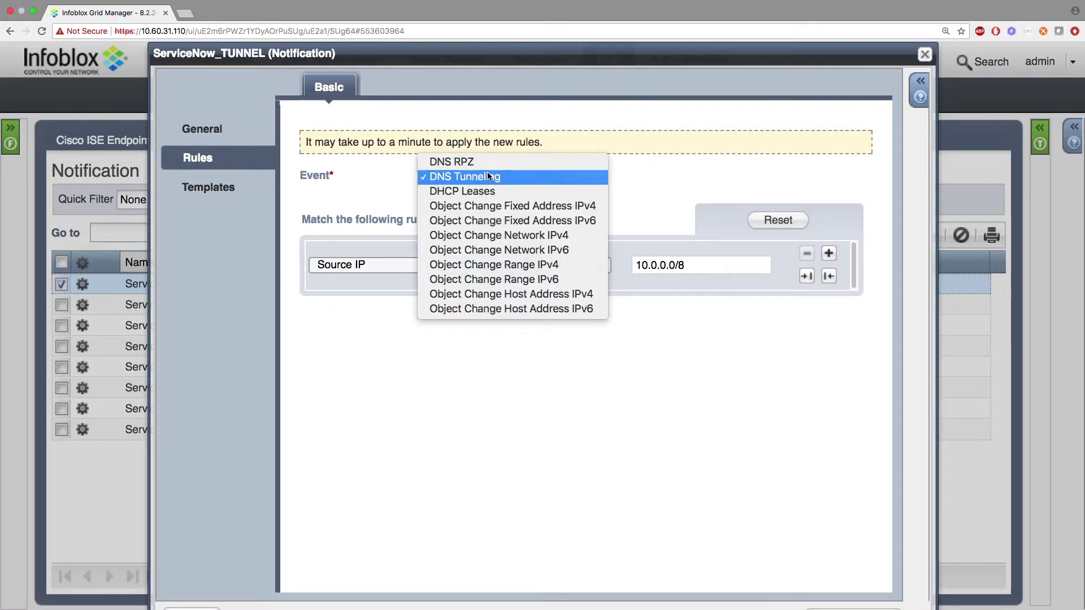
left_click(381, 201)
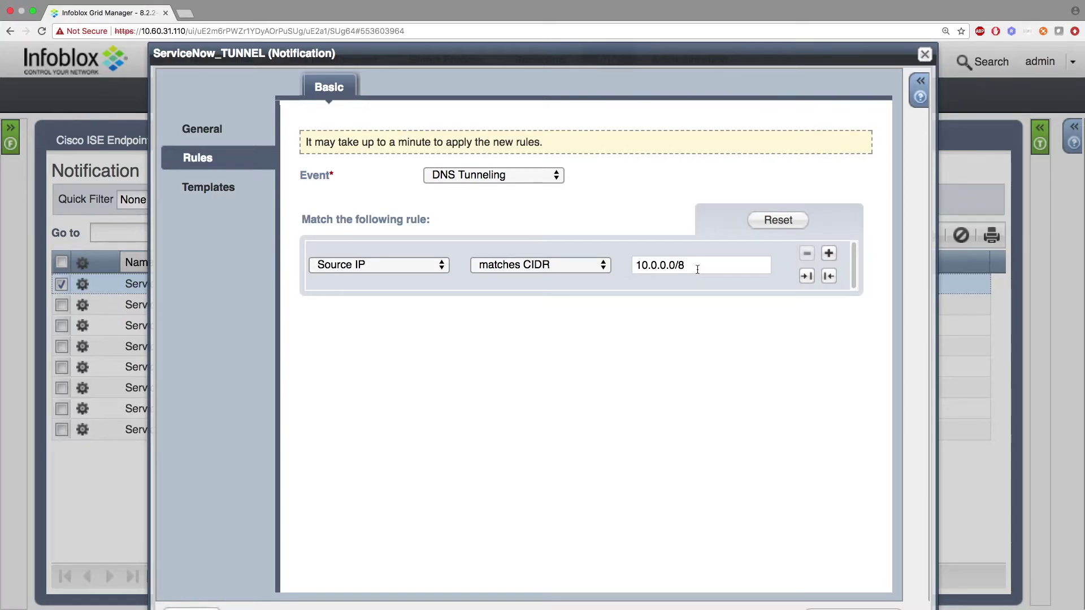
left_click(230, 190)
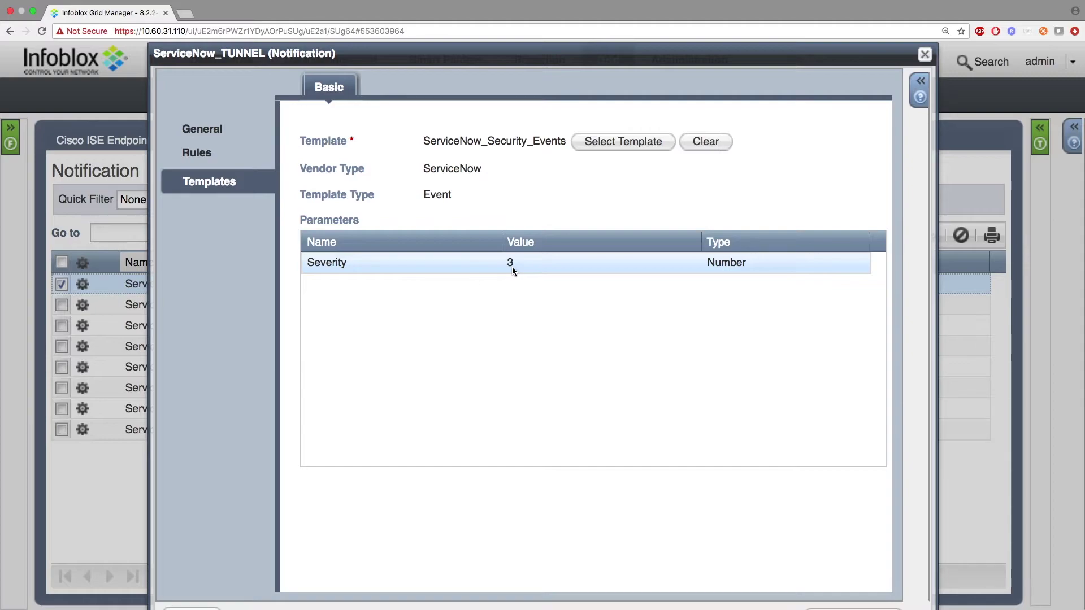
left_click(924, 54)
left_click(766, 382)
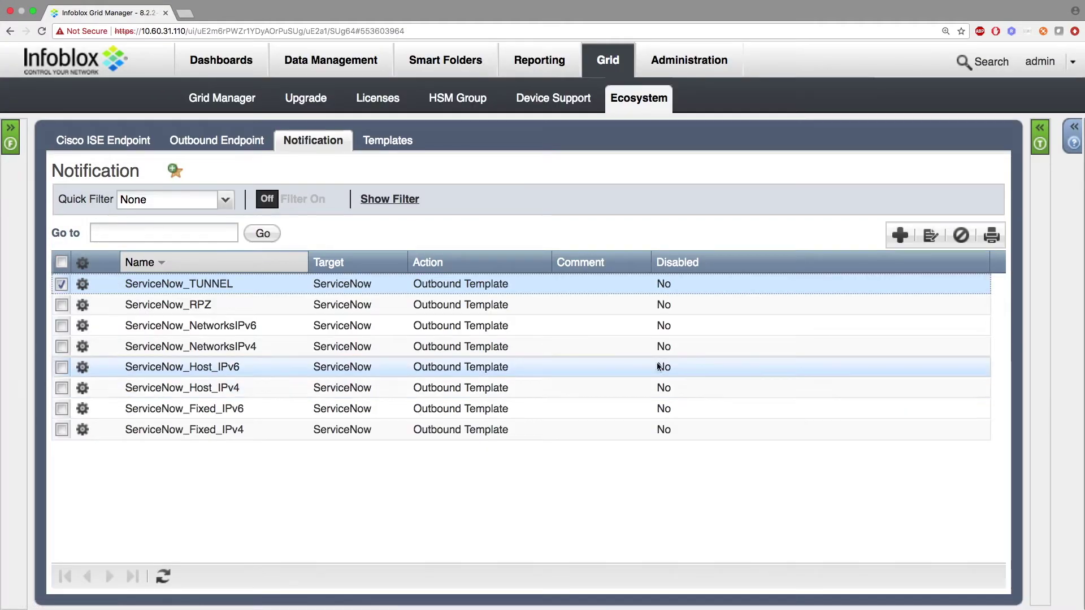
Step: Open the ServiceNow_RPZ notification's deduplication settings, try the RPZ event deduplication and syslog logging options, and close the notification without changes
left_click(83, 304)
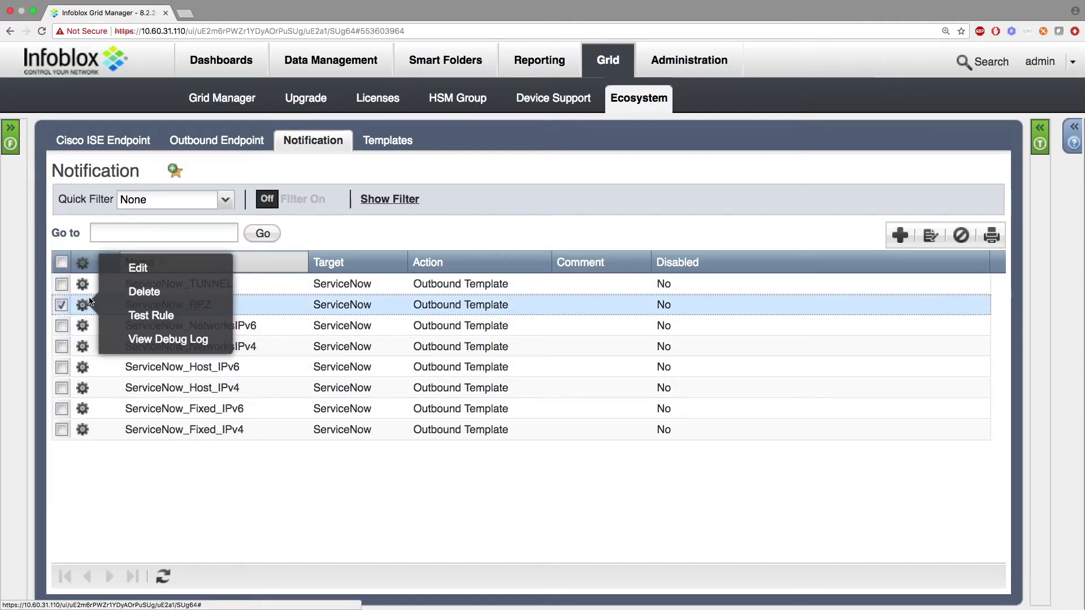
left_click(68, 268)
left_click(218, 181)
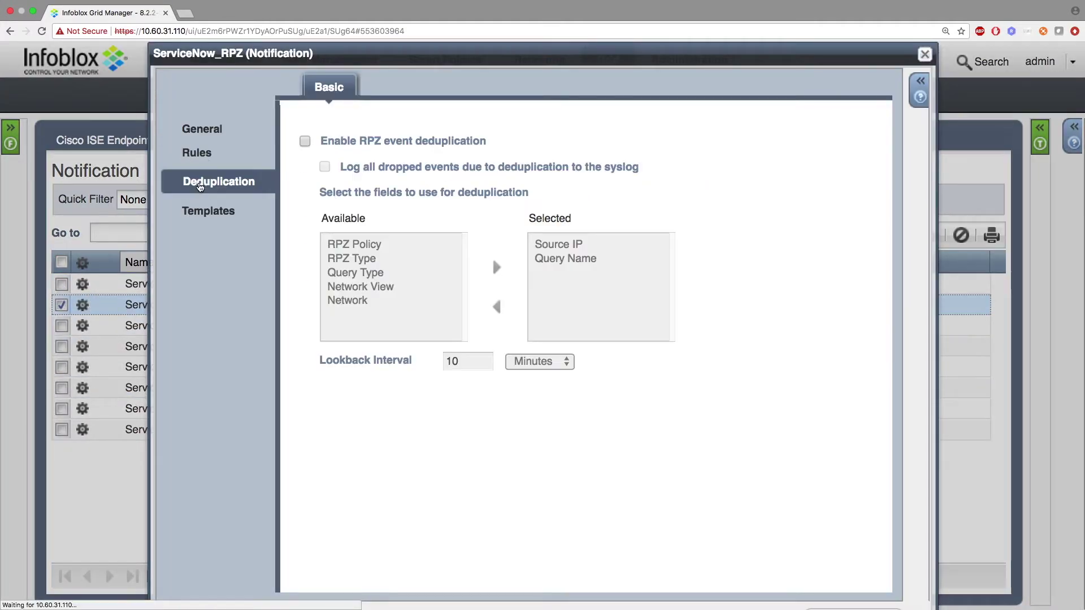
left_click(305, 141)
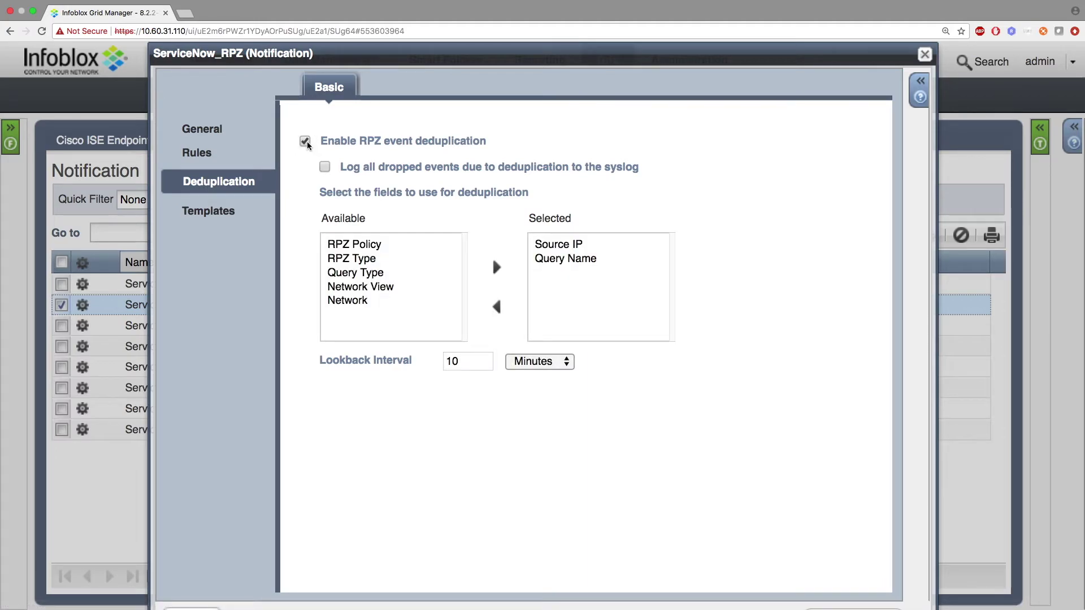
left_click(324, 166)
left_click(325, 168)
left_click(305, 141)
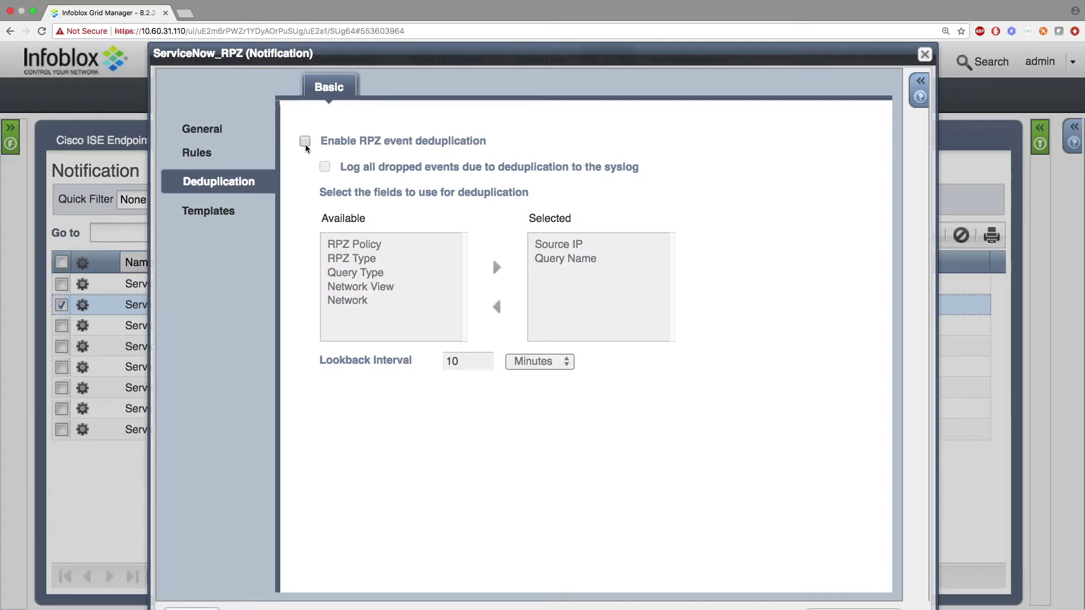
left_click(926, 55)
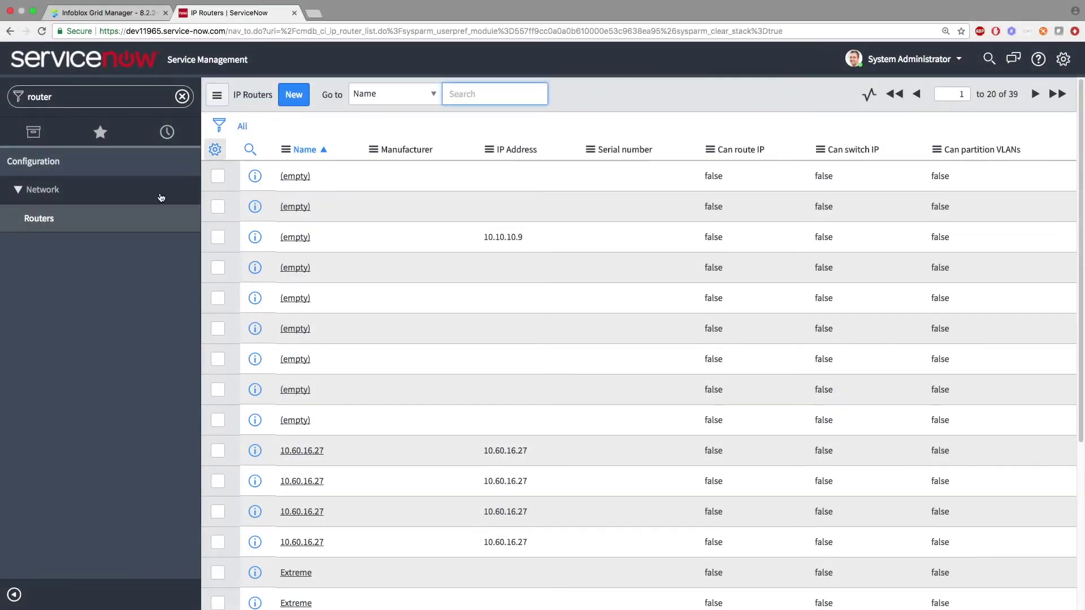
Step: Switch to ServiceNow and search the routers by name for infoblox.localdomain
left_click(50, 222)
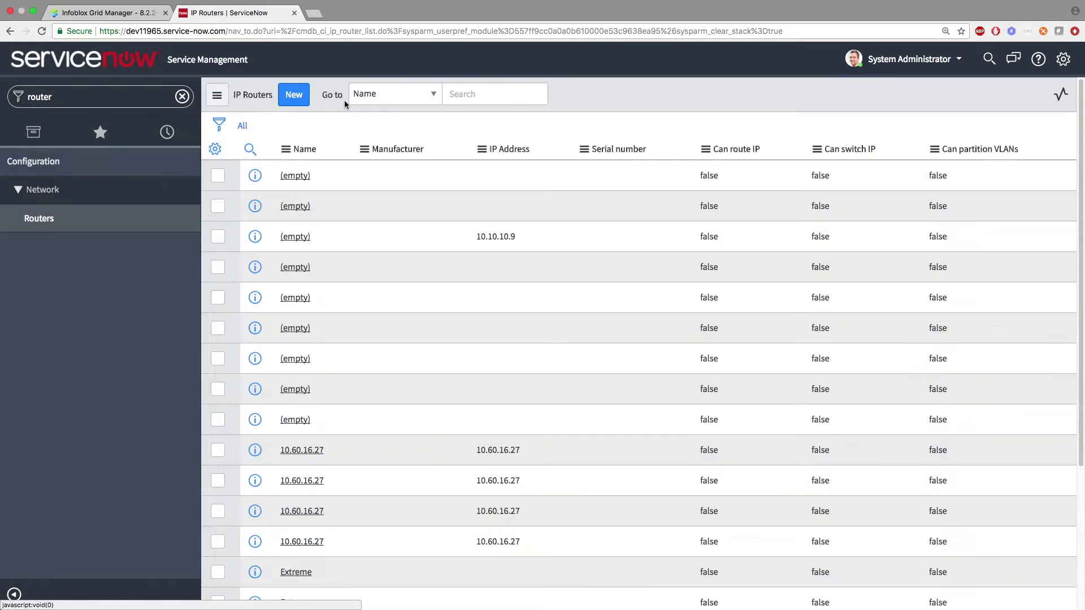
left_click(497, 92)
type("infoblox.localdomain")
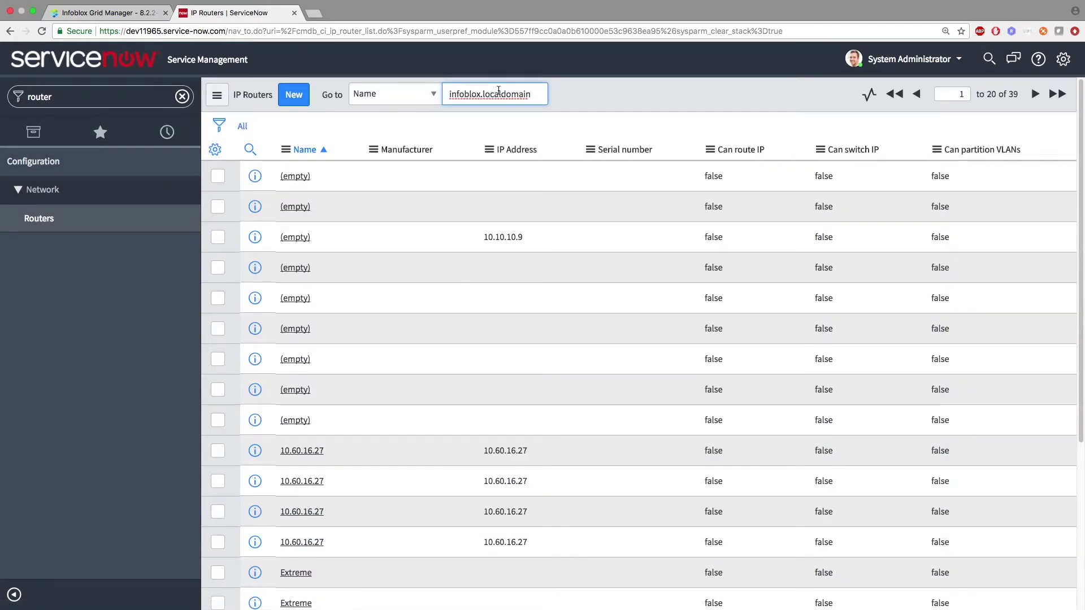
key("Return")
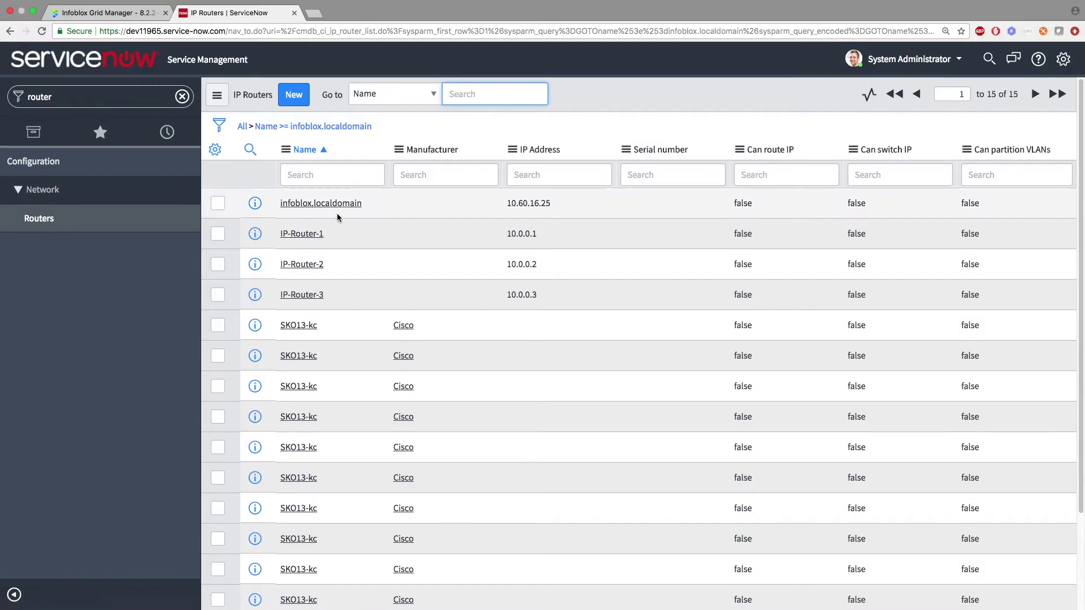
Step: Open the infoblox.localdomain router record, unlock its Interfaces field, and examine the interfaces, comments and configuration description
left_click(326, 207)
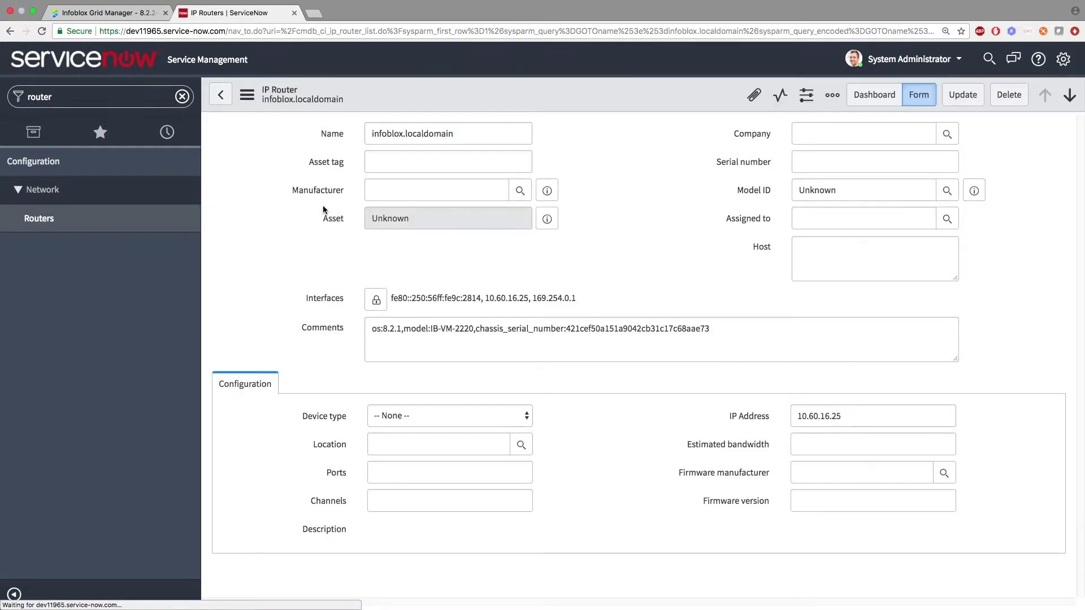
left_click(377, 299)
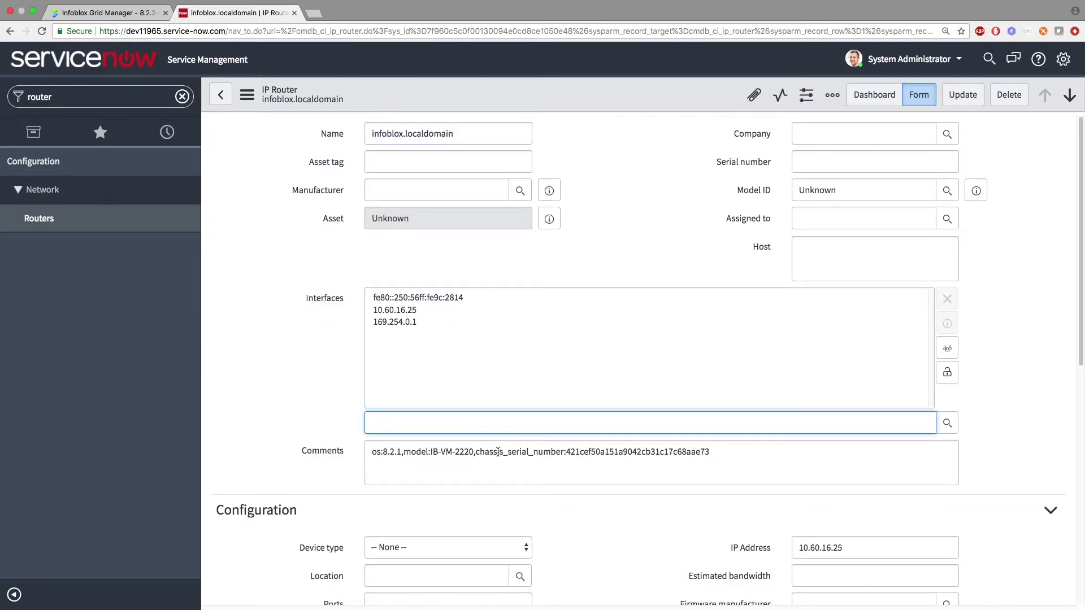
scroll(498, 452, "down", 4)
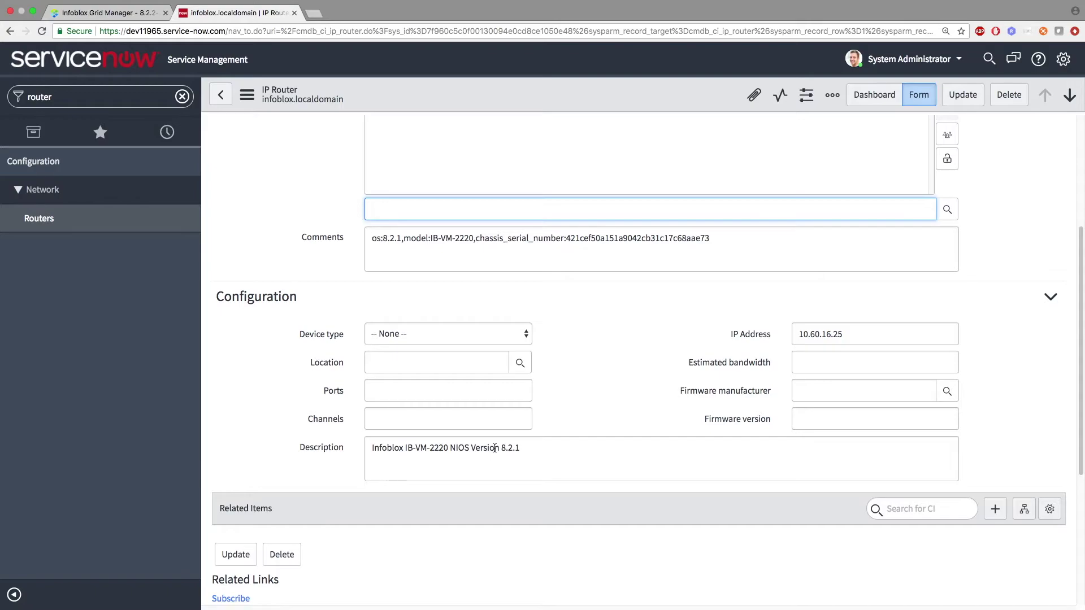
Step: Open the form layout configuration of the infoblox.localdomain IP Router record
scroll(494, 448, "up", 4)
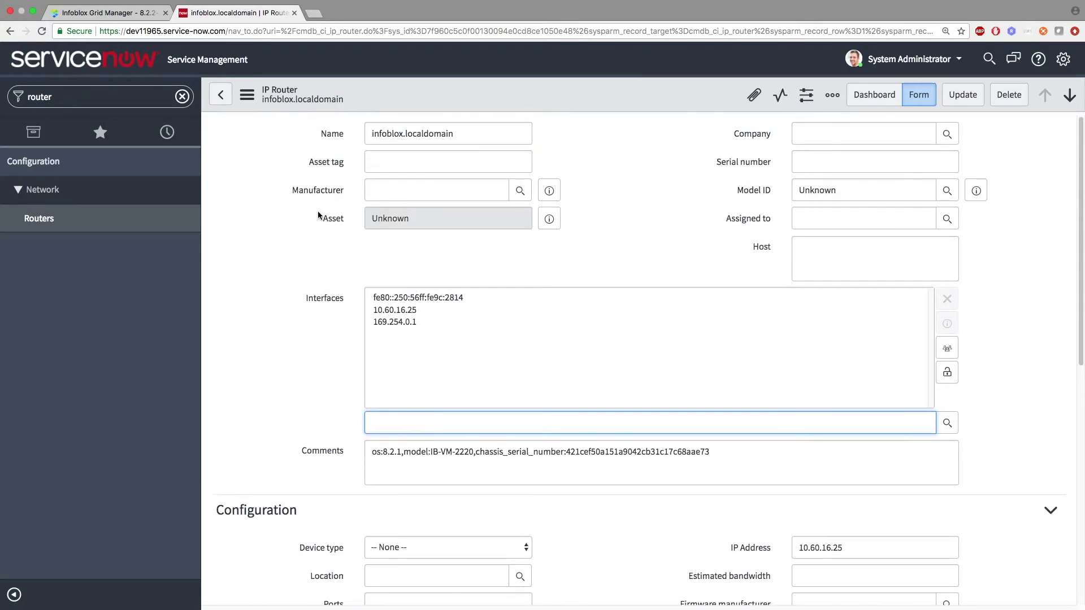
right_click(287, 98)
mouse_move(318, 161)
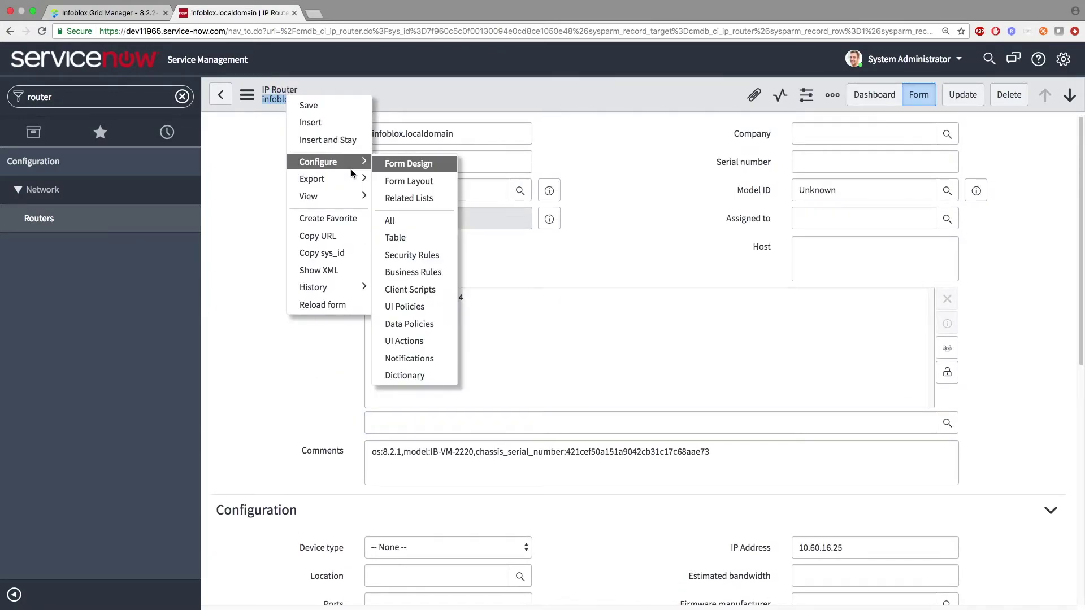
left_click(425, 179)
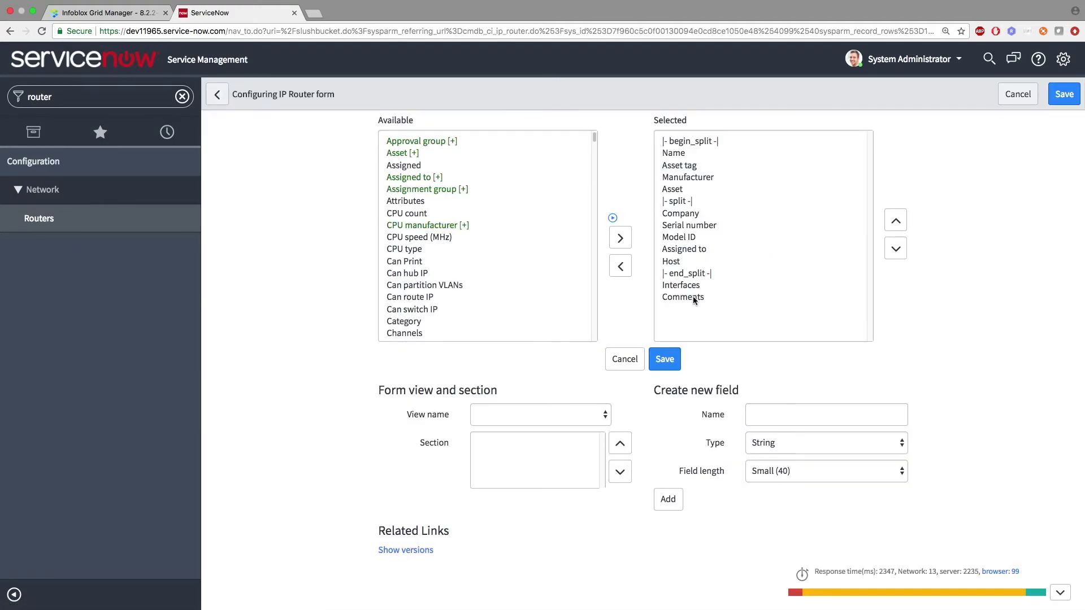
Step: Remove the Comments field from the form's selected fields and add it back
left_click(702, 298)
left_click(620, 260)
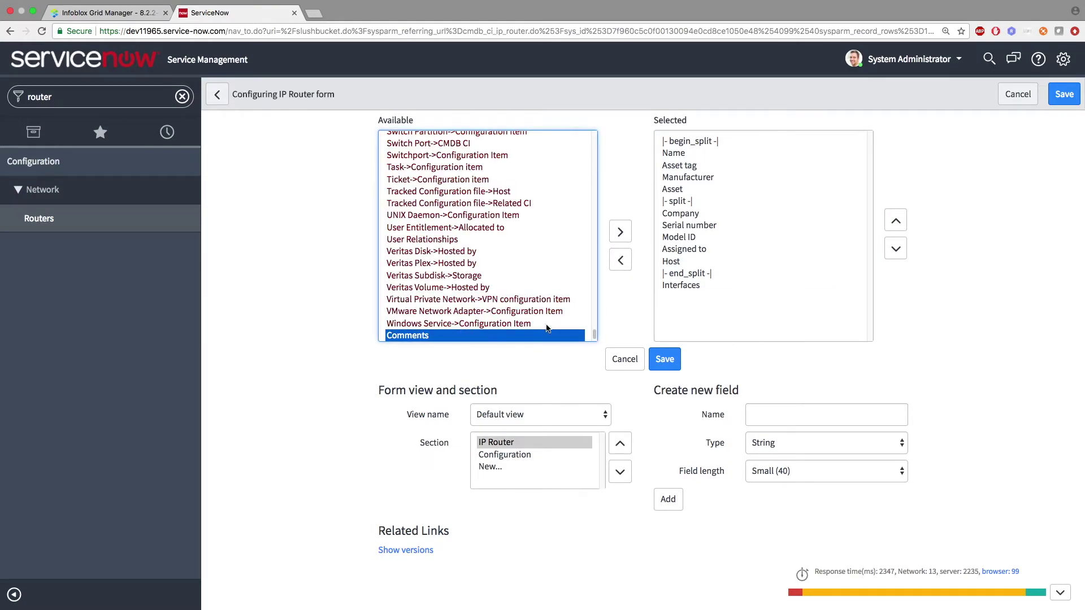
left_click(619, 233)
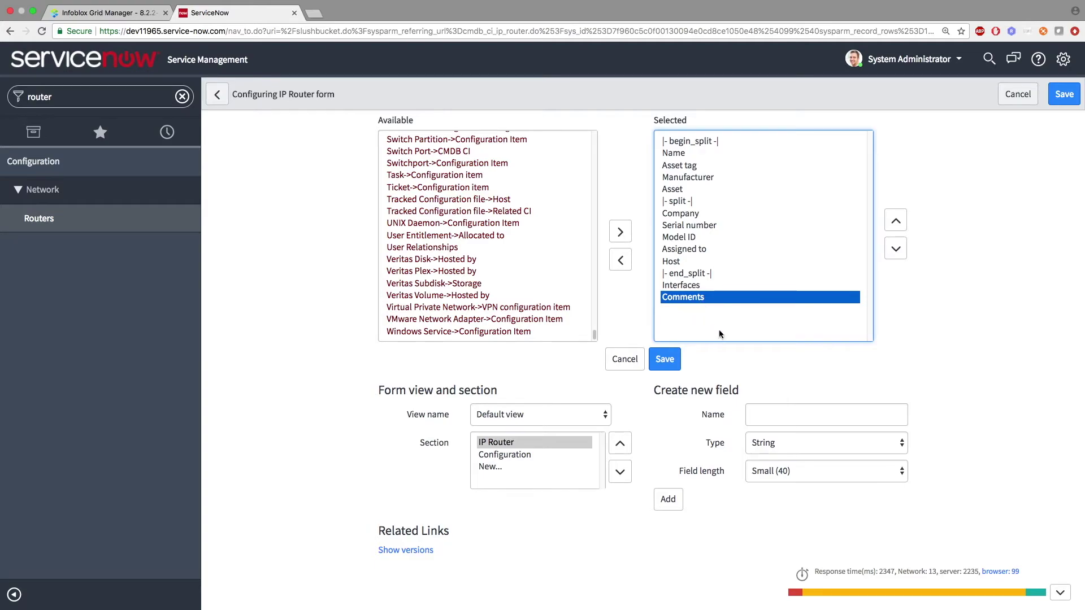
Step: Add a new String field named location with length Medium (100) to the IP Router form and save the layout
left_click(770, 416)
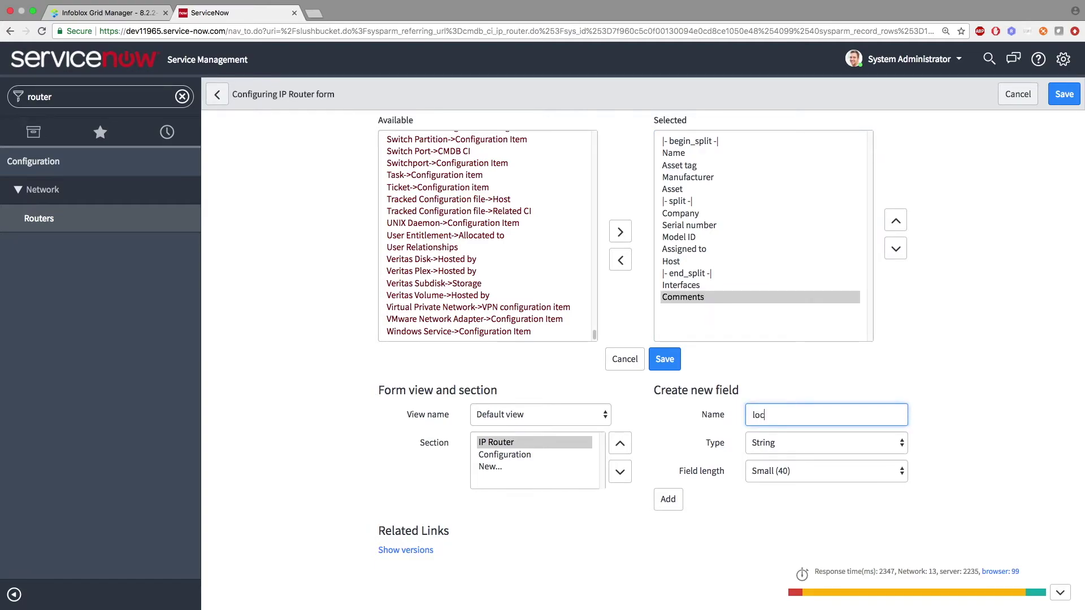
left_click(768, 469)
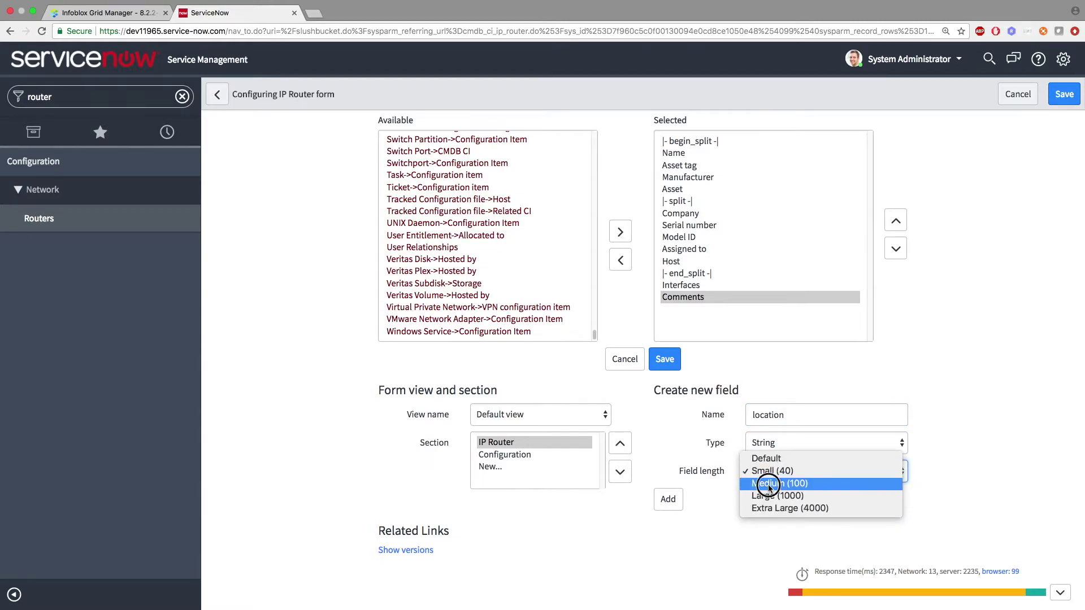
left_click(768, 485)
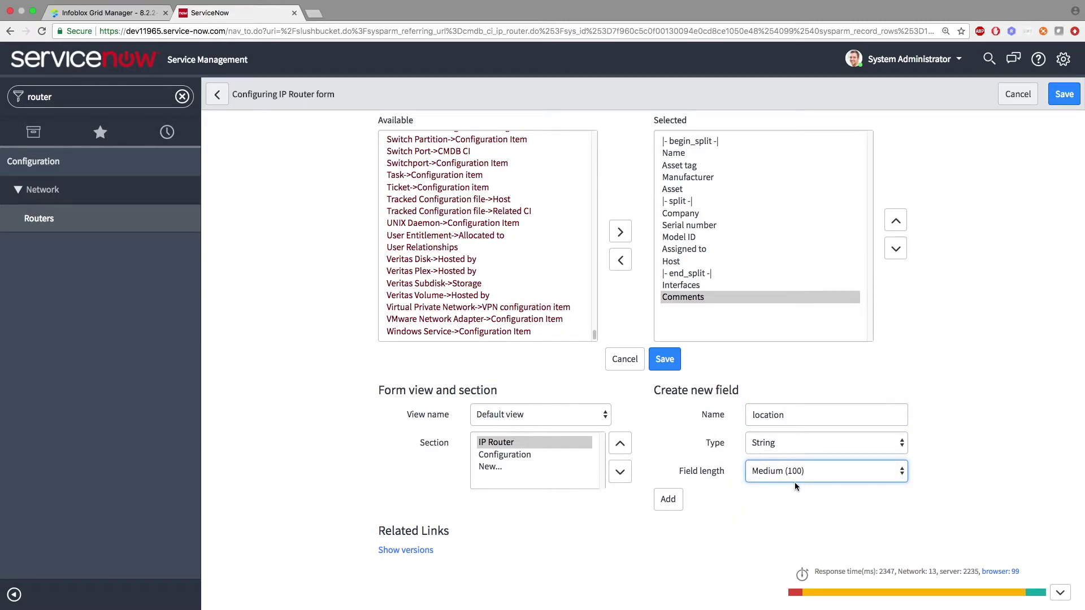
left_click(668, 500)
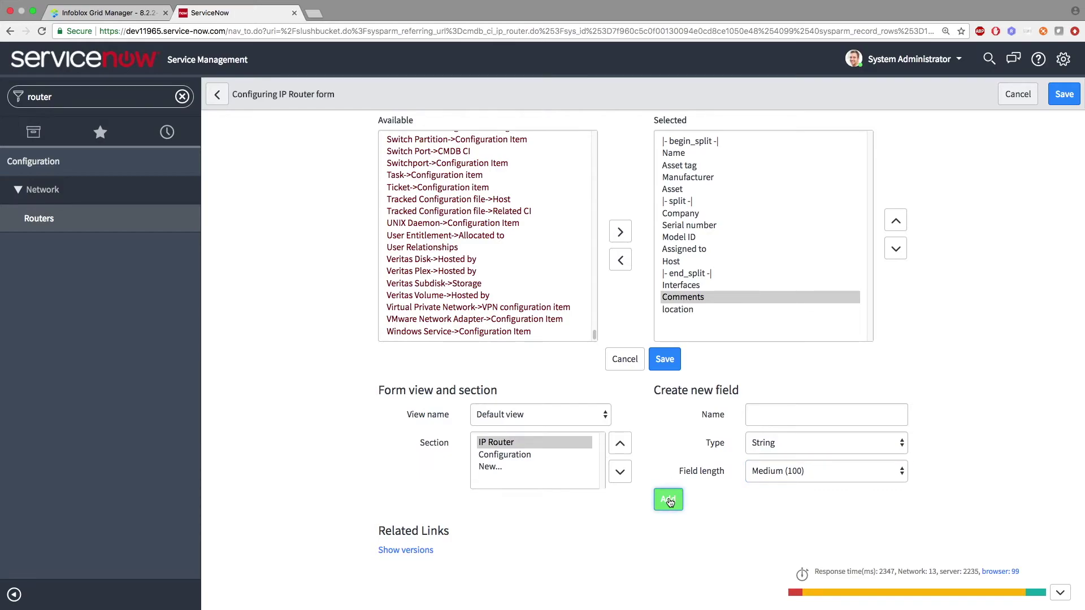
left_click(666, 360)
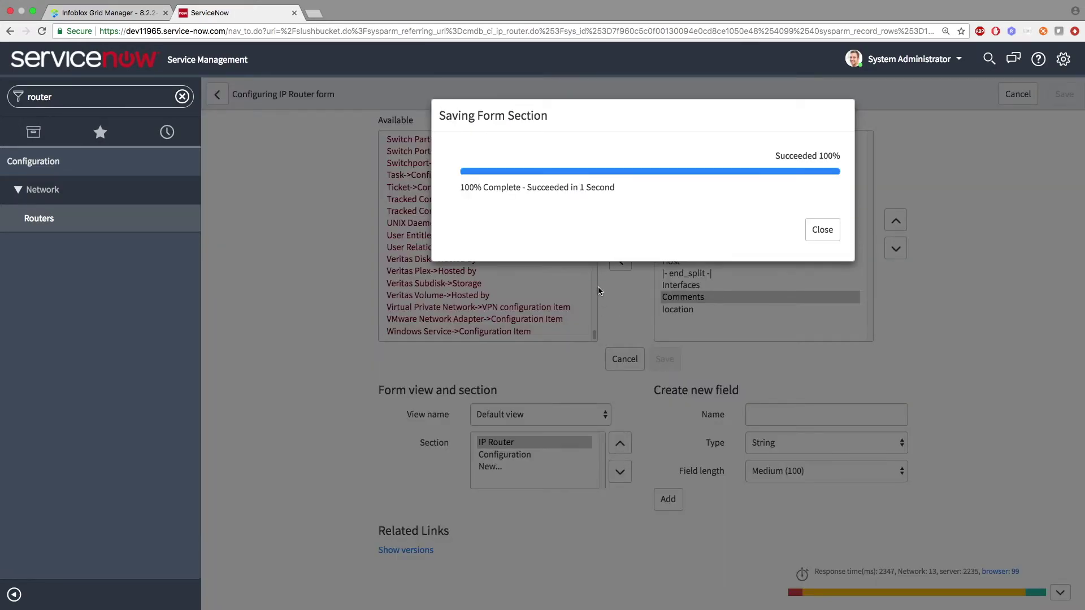
left_click(822, 232)
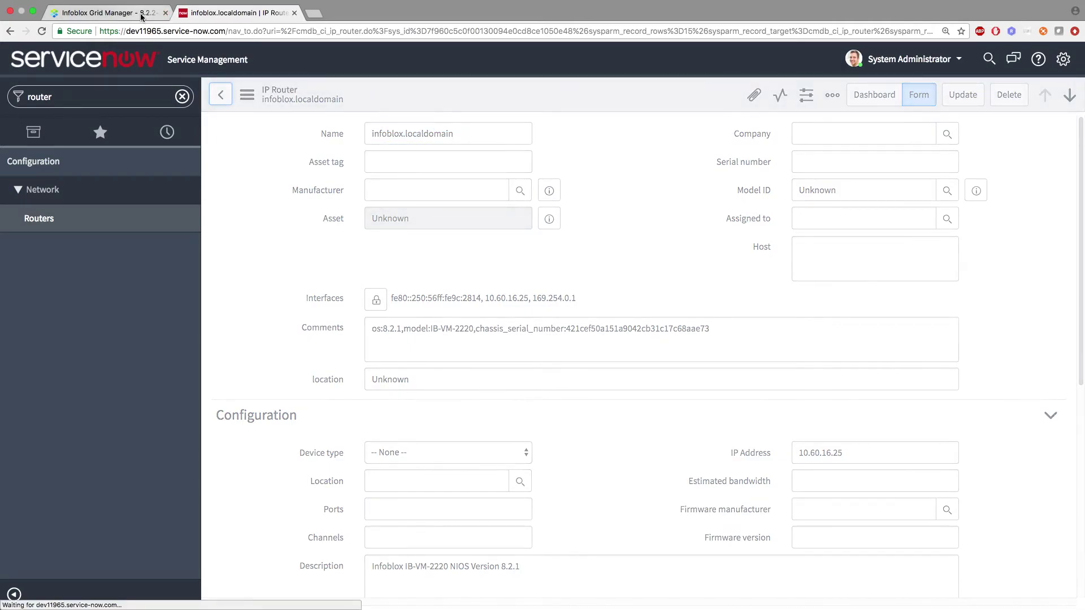
Step: Switch to Infoblox Grid Manager, open the discovered devices list and examine the infoblox.localdomain device's columns
left_click(107, 12)
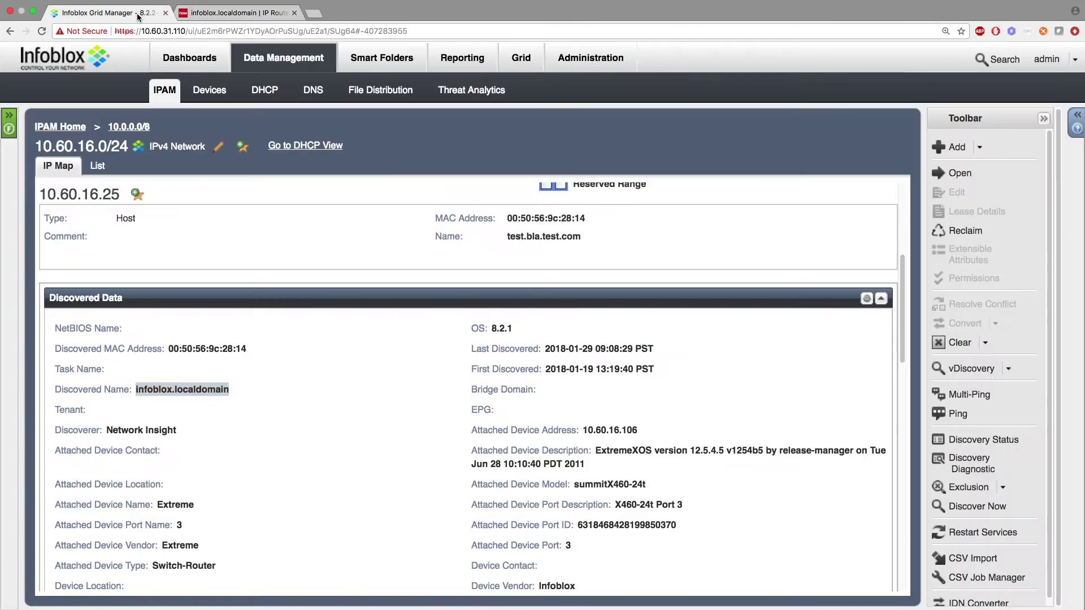
left_click(214, 94)
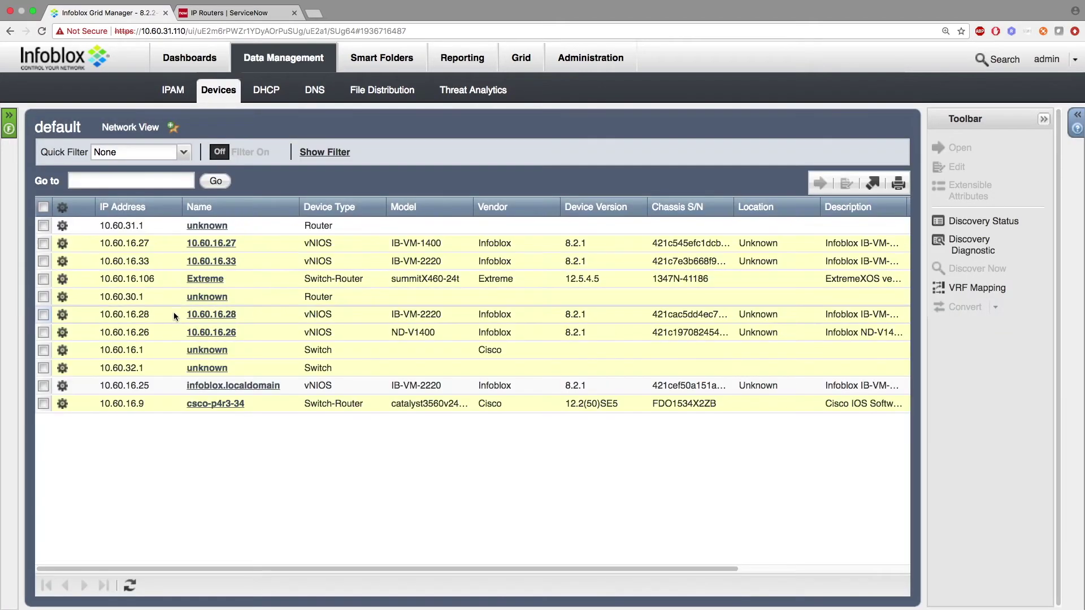
left_click(43, 385)
left_click_drag(212, 568, 447, 568)
left_click_drag(639, 568, 361, 566)
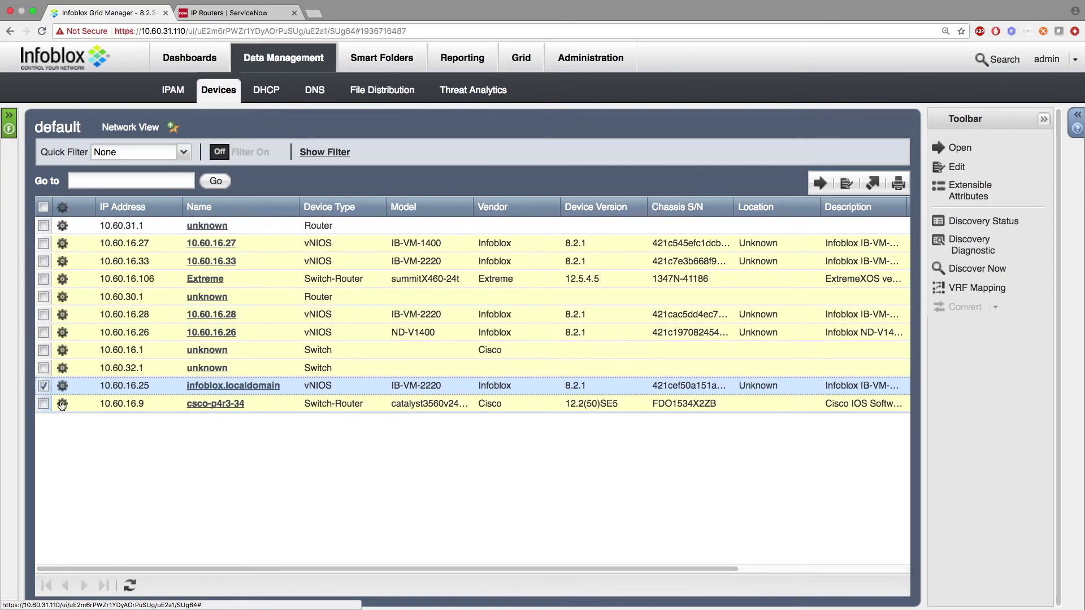
Step: Convert the csco-p4r3-34 device to a host record named test2 in the bla.test.com zone
left_click(63, 403)
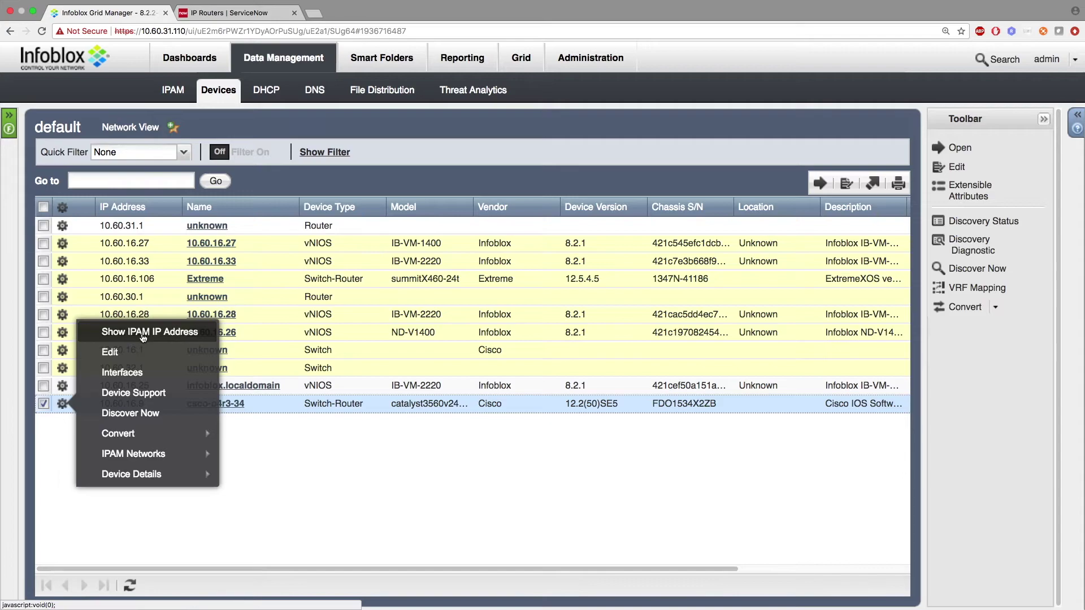
mouse_move(184, 435)
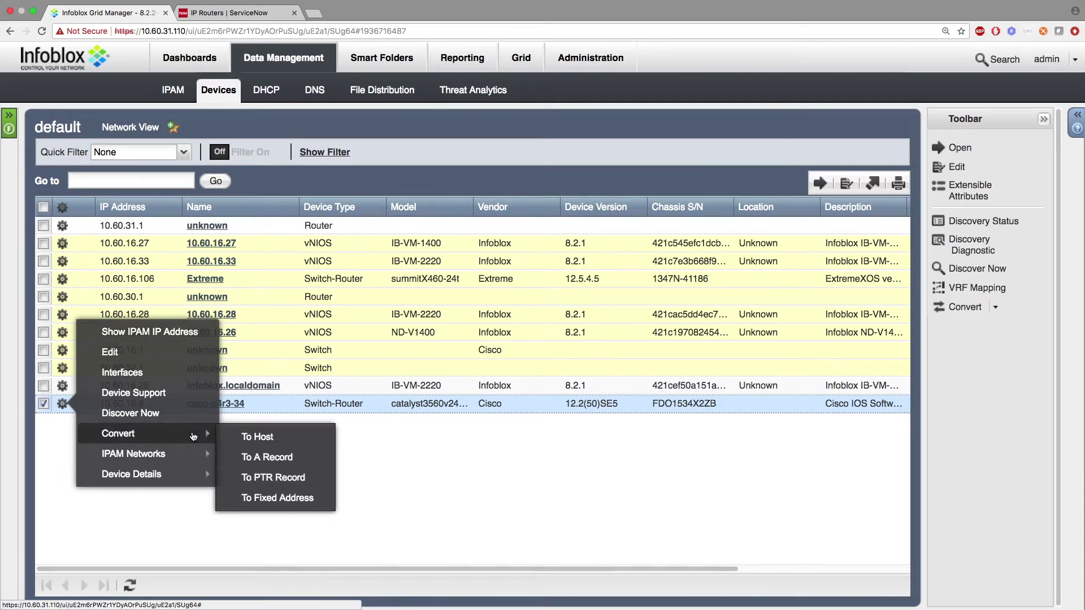
left_click(264, 443)
left_click(637, 232)
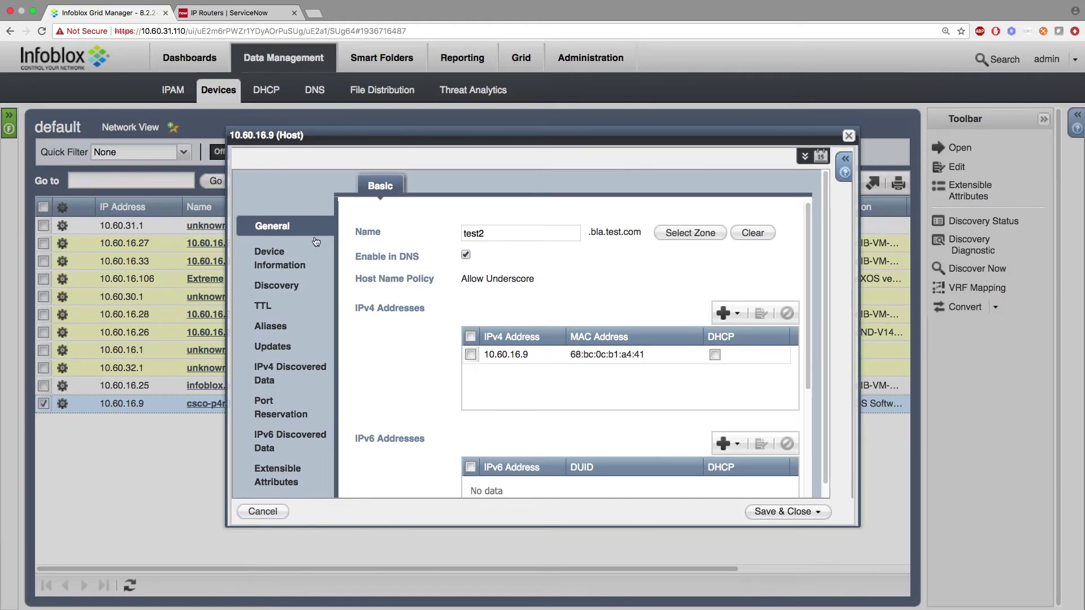
Step: Add the extensible attribute ServiceNow_Location with the value Tacoma Office to the 10.60.16.9 host, then save and close it
left_click(270, 478)
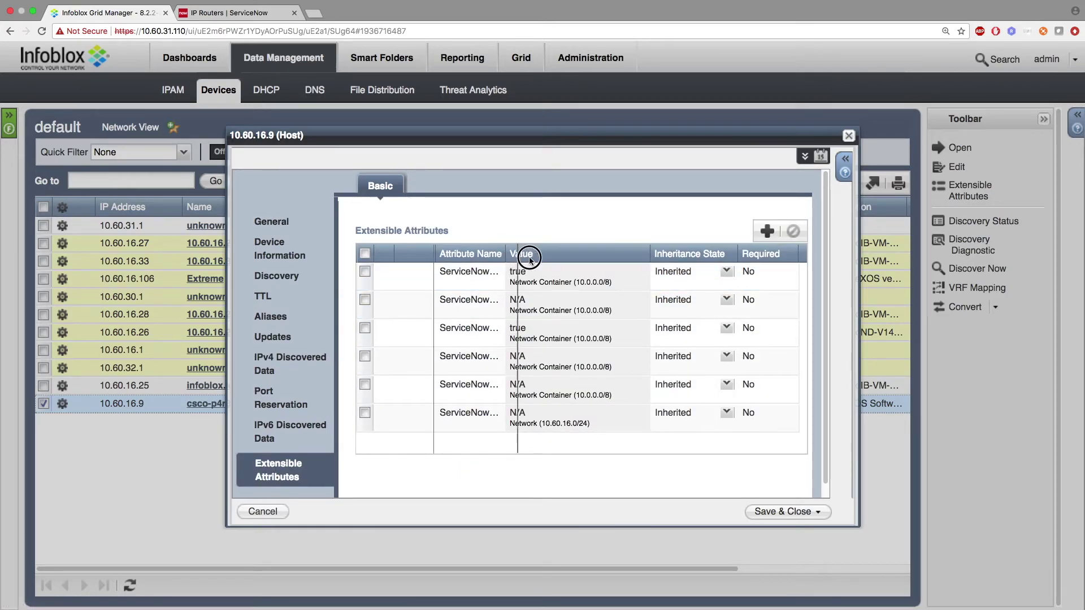
left_click_drag(523, 259, 578, 260)
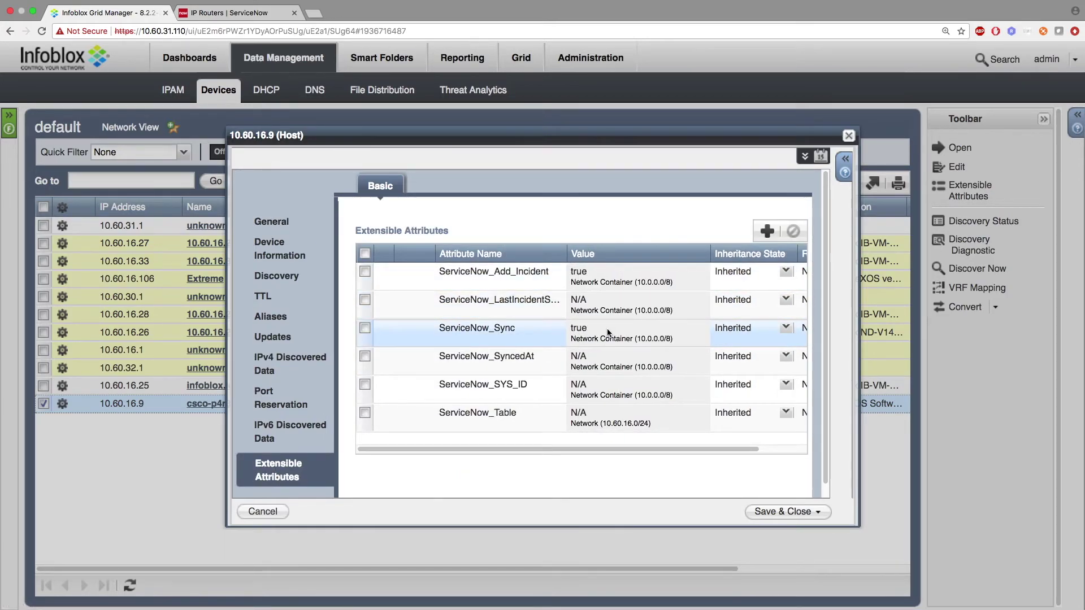
left_click(766, 232)
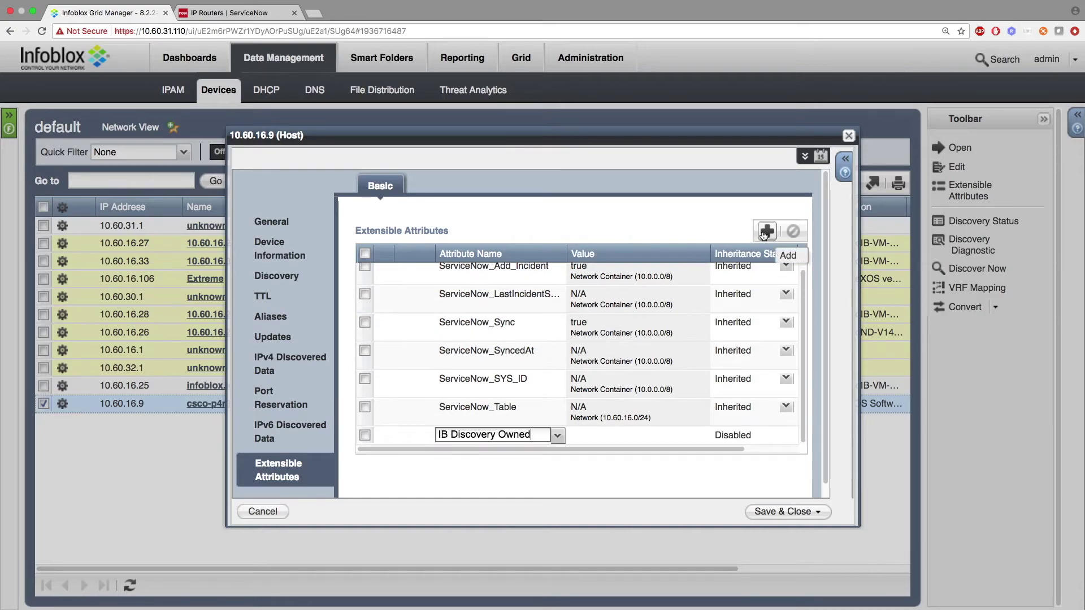
left_click(557, 435)
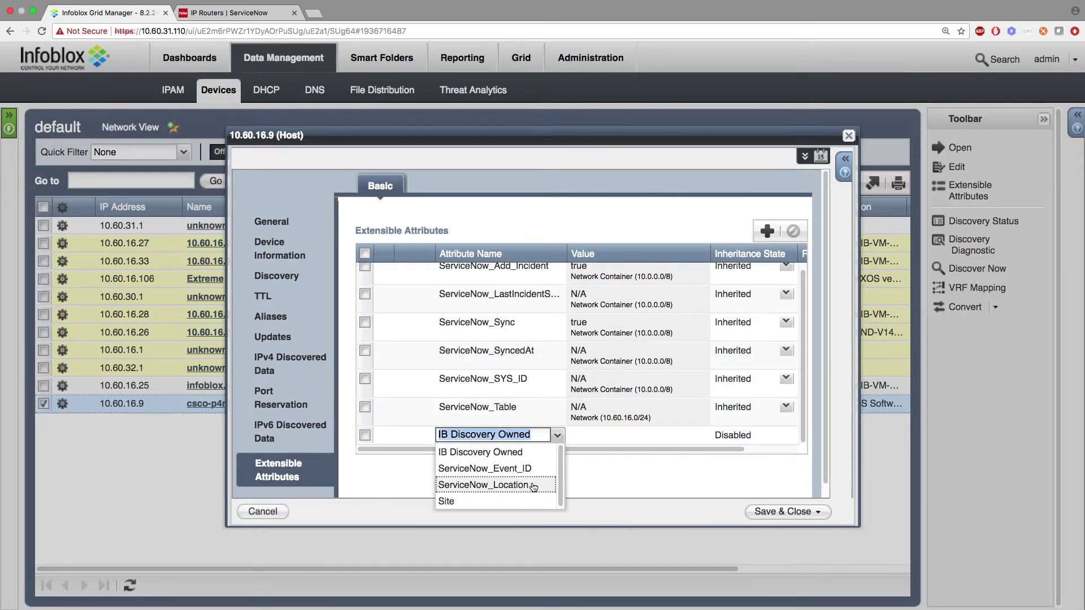
left_click(532, 485)
left_click(569, 466)
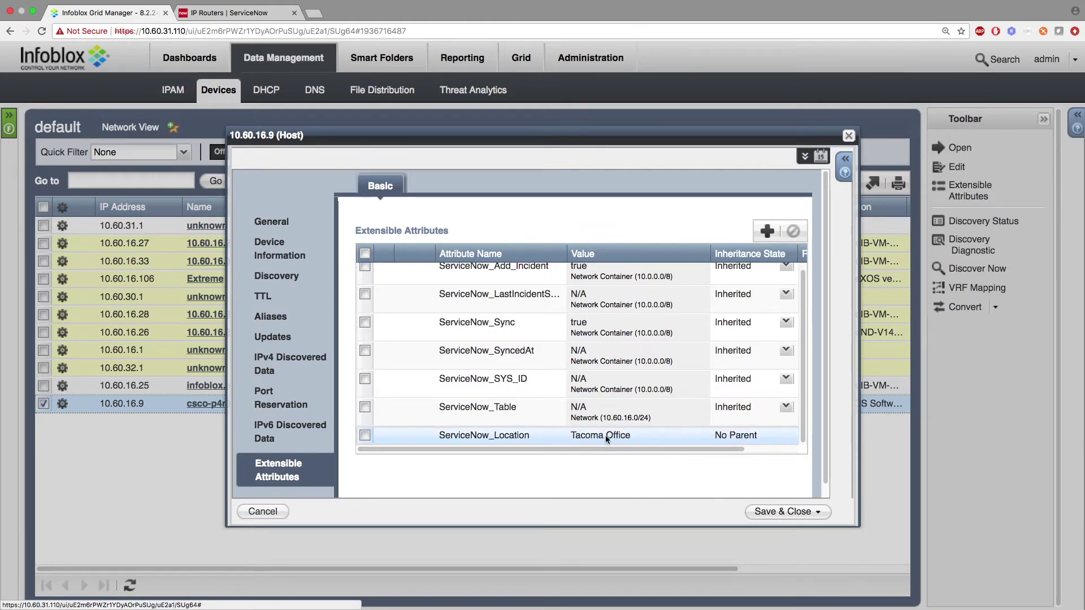
left_click(775, 513)
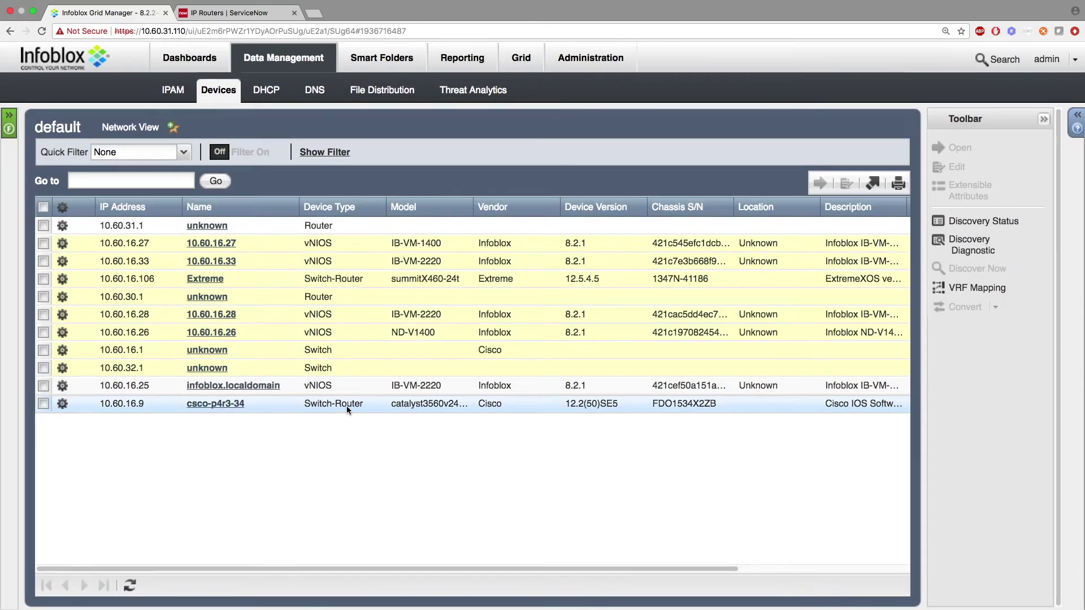
Step: Copy the device name csco-p4r3-34 from its details page and search the ServiceNow routers for it by name
left_click(220, 405)
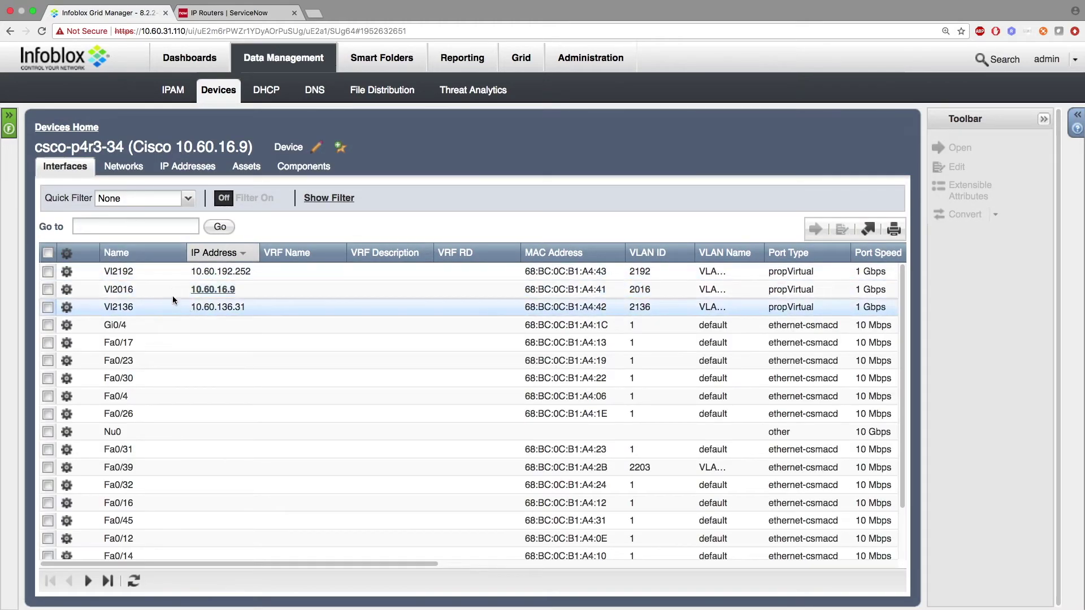
left_click_drag(32, 149, 67, 150)
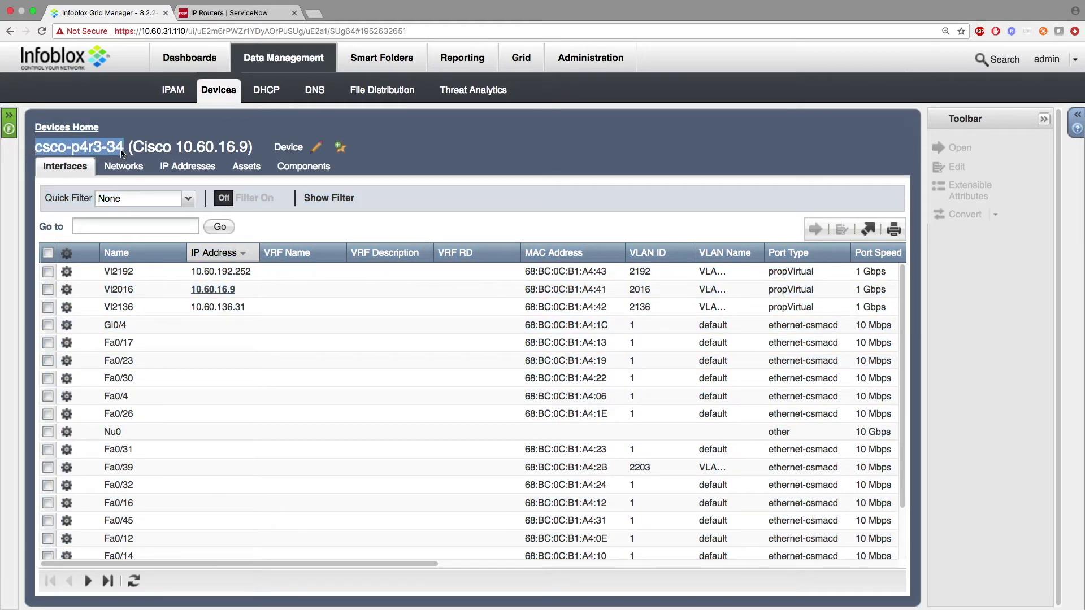
left_click(237, 13)
left_click(457, 95)
type("csco-p4r3-34")
key("Return")
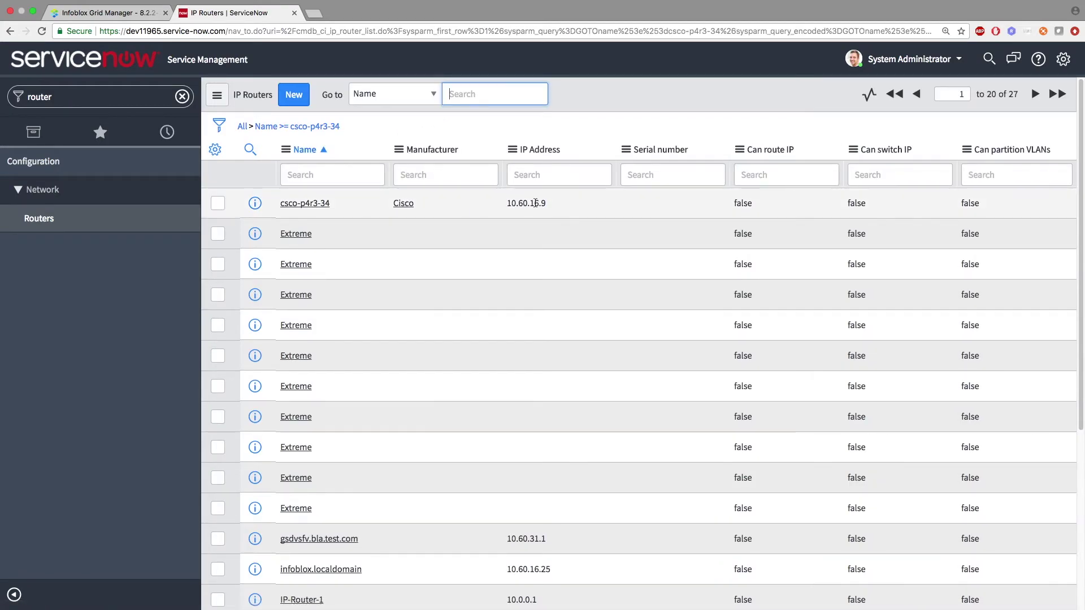
Step: Open the csco-p4r3-34 router record and unlock its Interfaces field to examine the listed interfaces
left_click(283, 202)
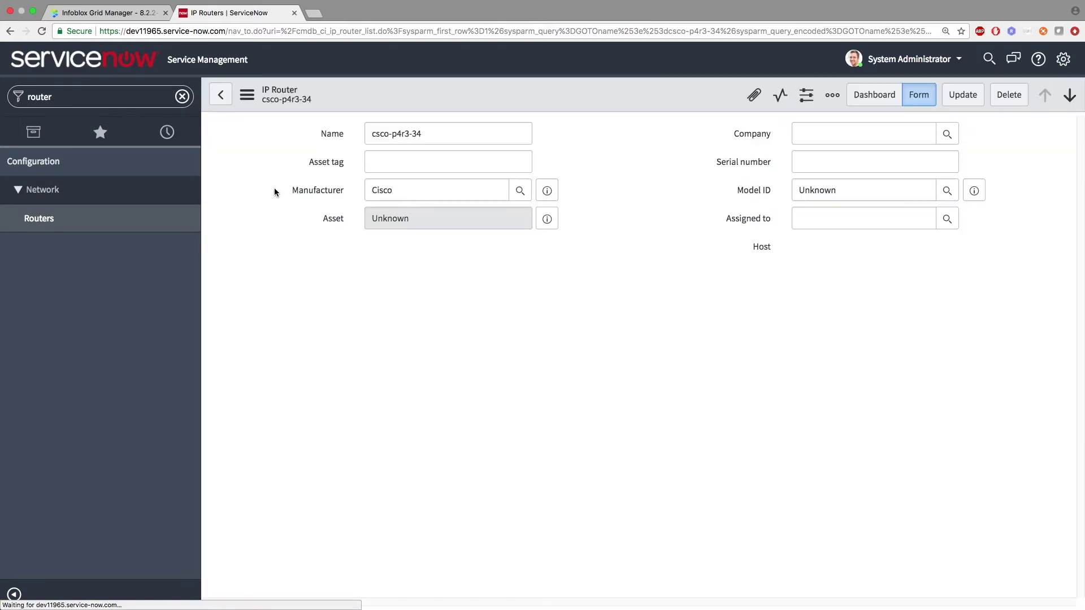
left_click(377, 300)
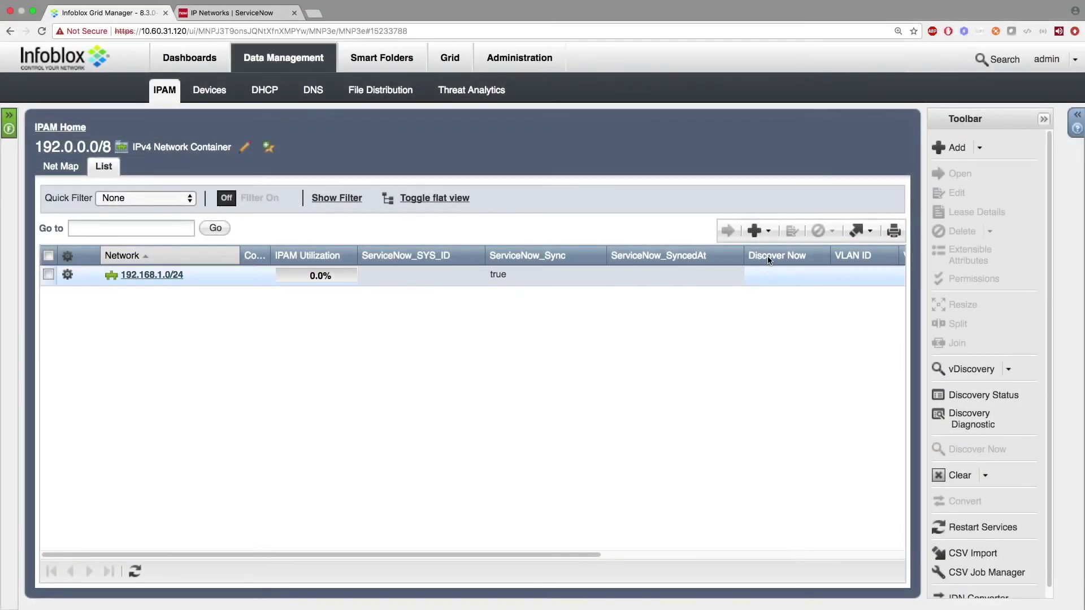
Step: Add the IPv4 network 192.168.2.0 with netmask /24 to the 192.0.0.0/8 container in Infoblox and refresh the network list
left_click(769, 232)
left_click(775, 257)
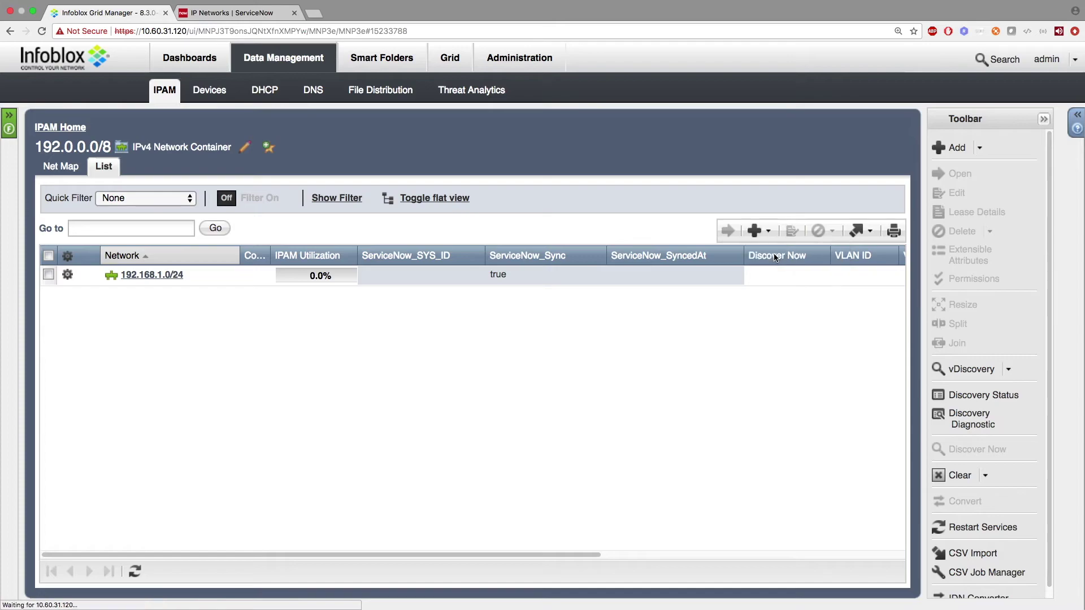
left_click(490, 525)
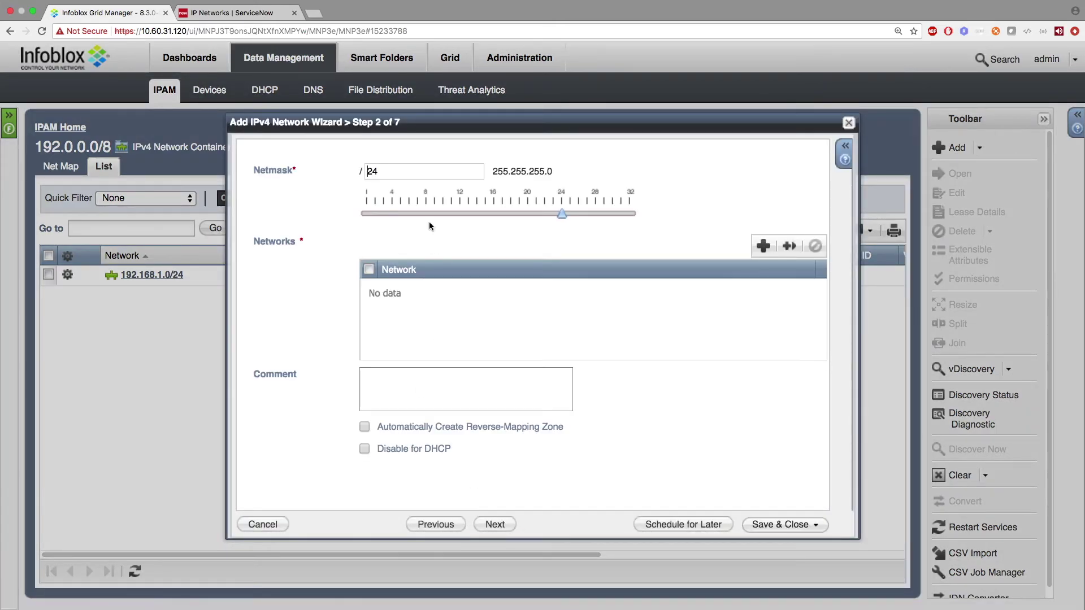
left_click(764, 246)
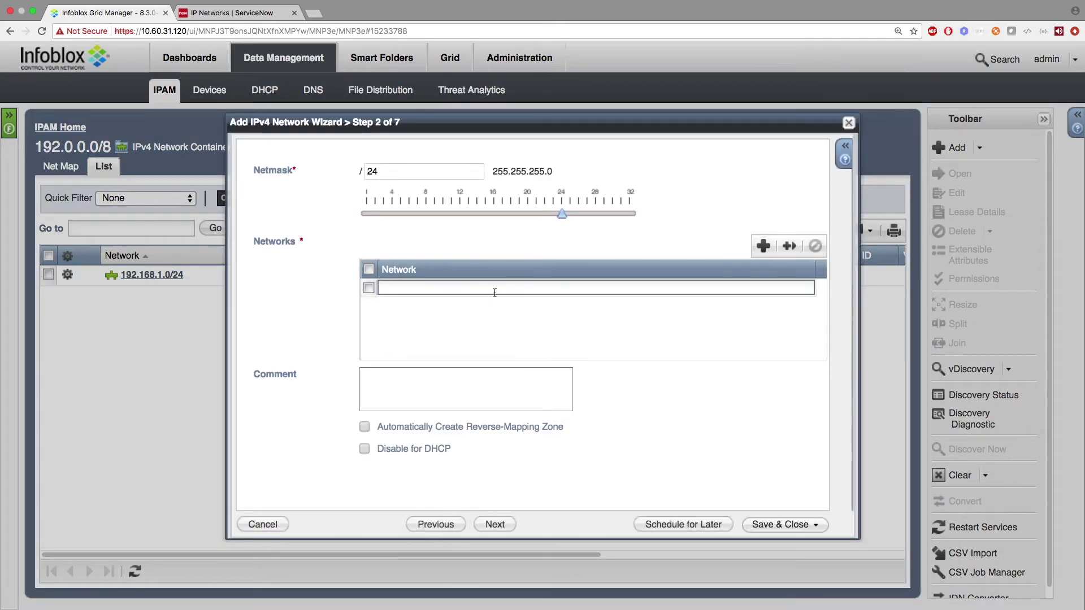
type("192.168.2.0")
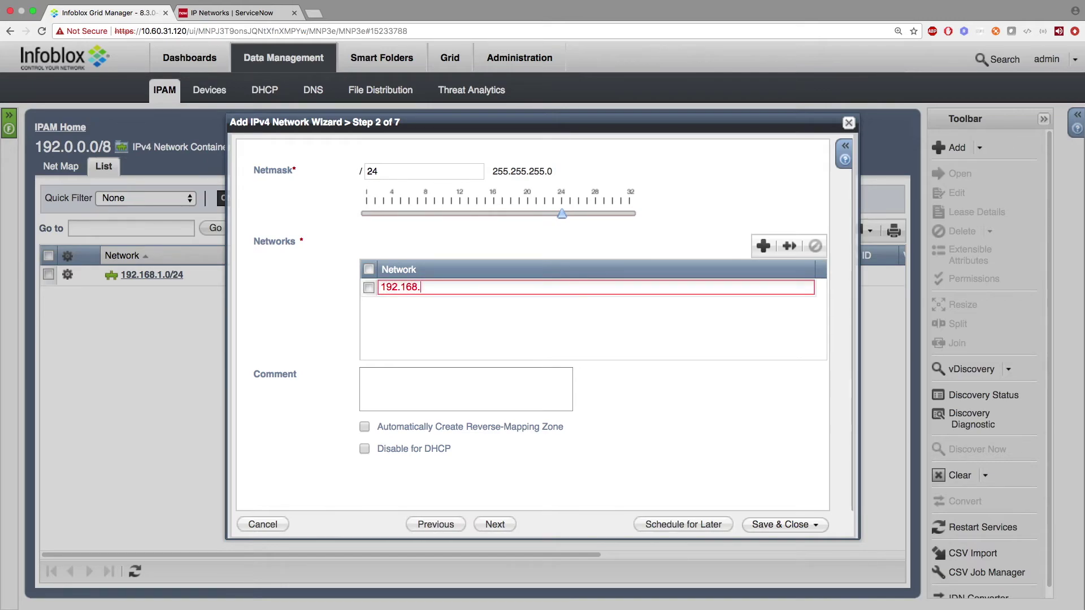
left_click(791, 521)
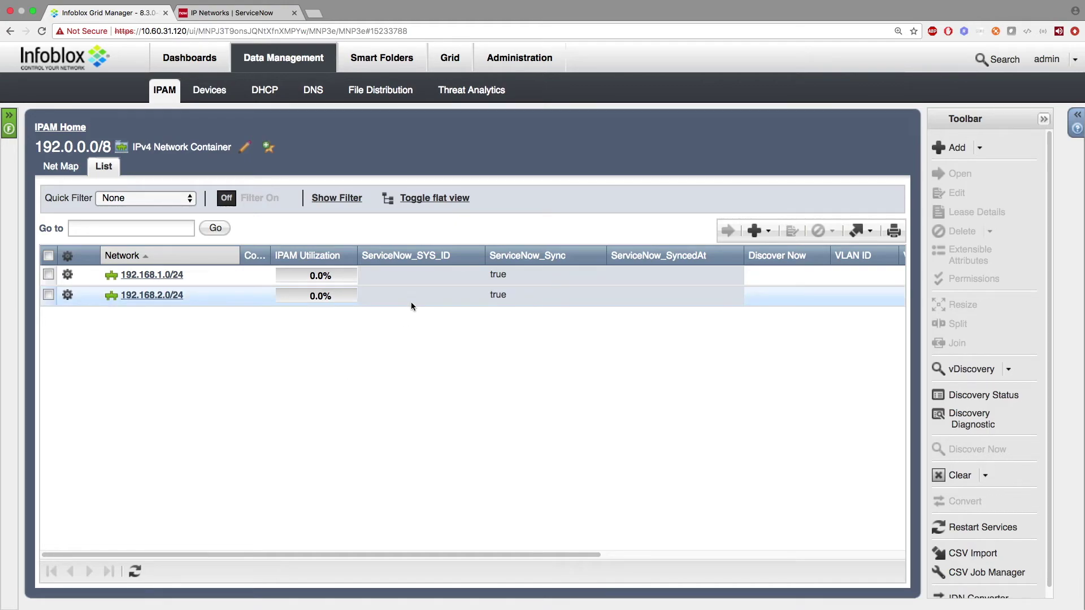
left_click(135, 572)
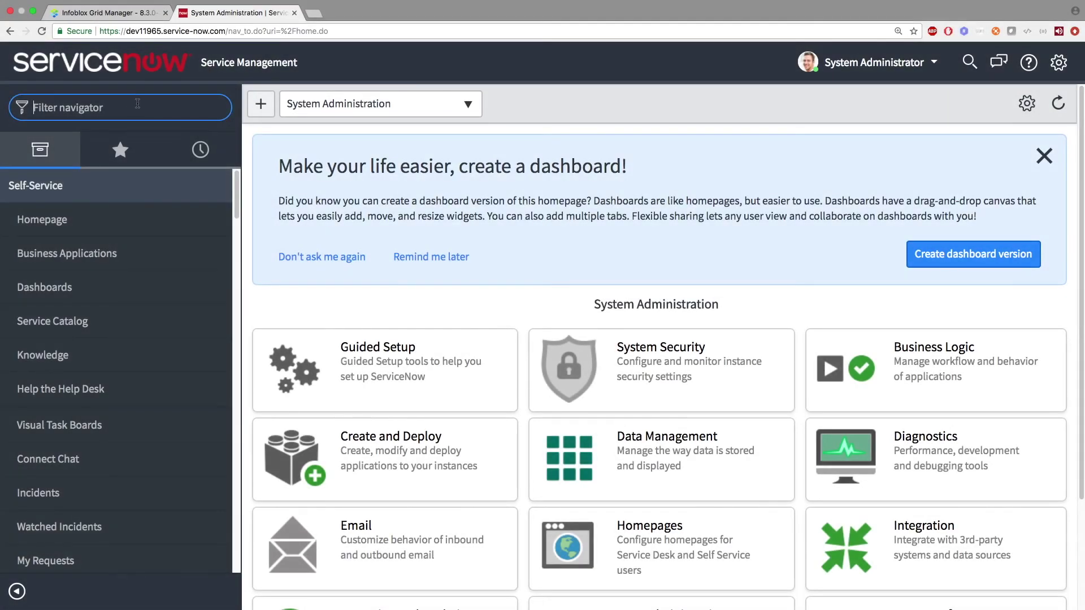
Step: Find the configuration Networks list in ServiceNow with the filter "network" and examine the synced network's description
type("network")
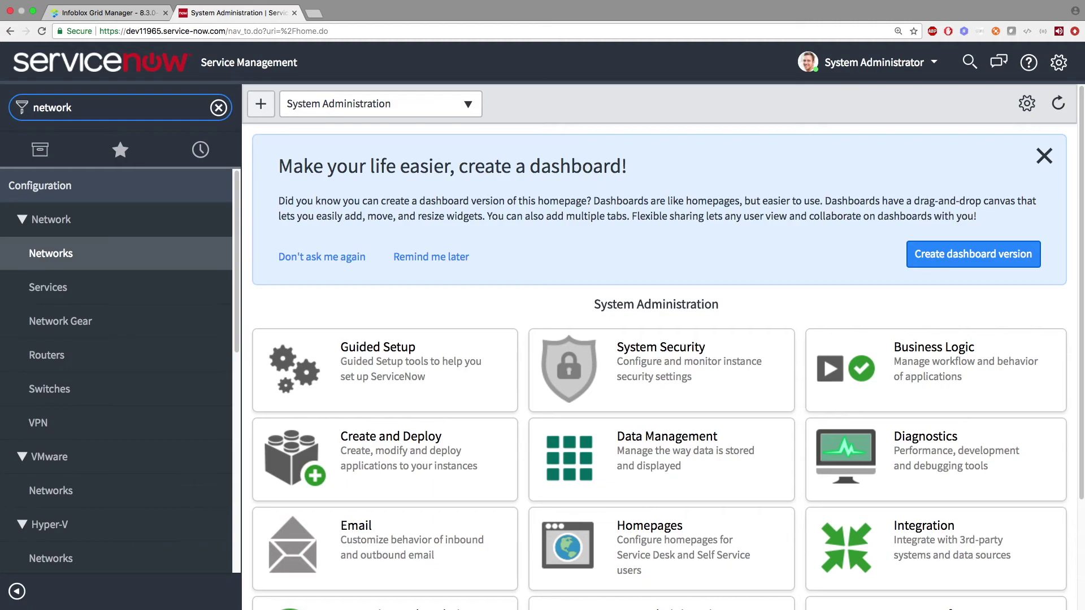
left_click(96, 252)
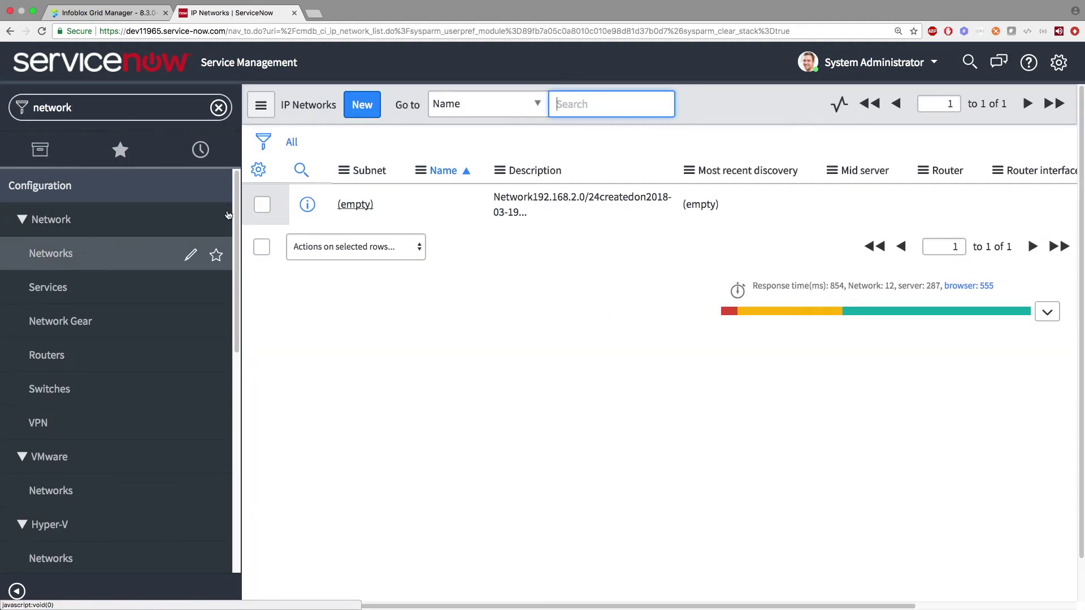
left_click_drag(491, 195, 561, 235)
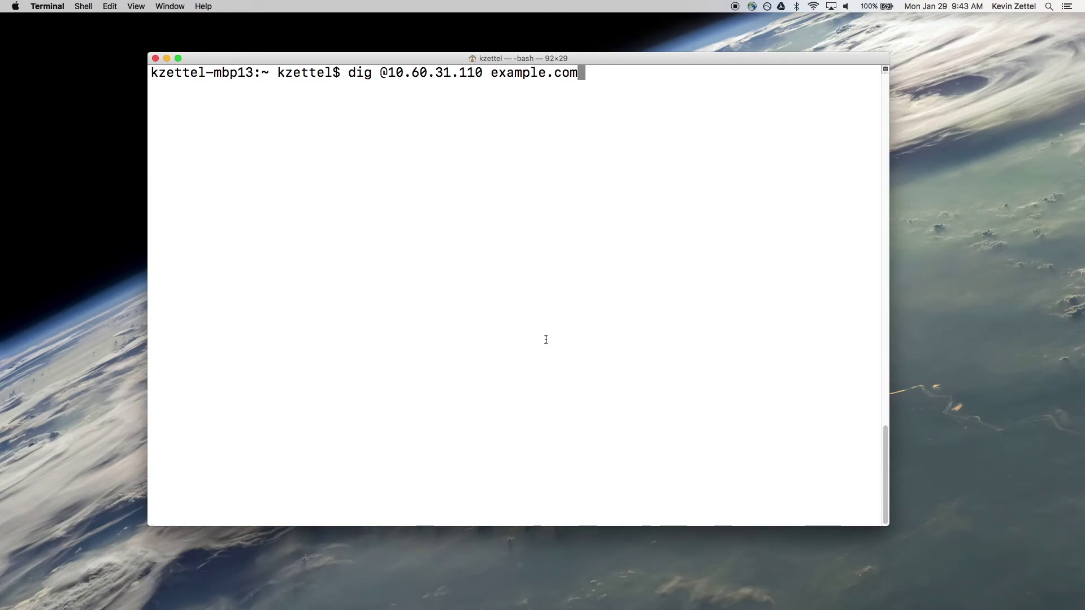
key("Return")
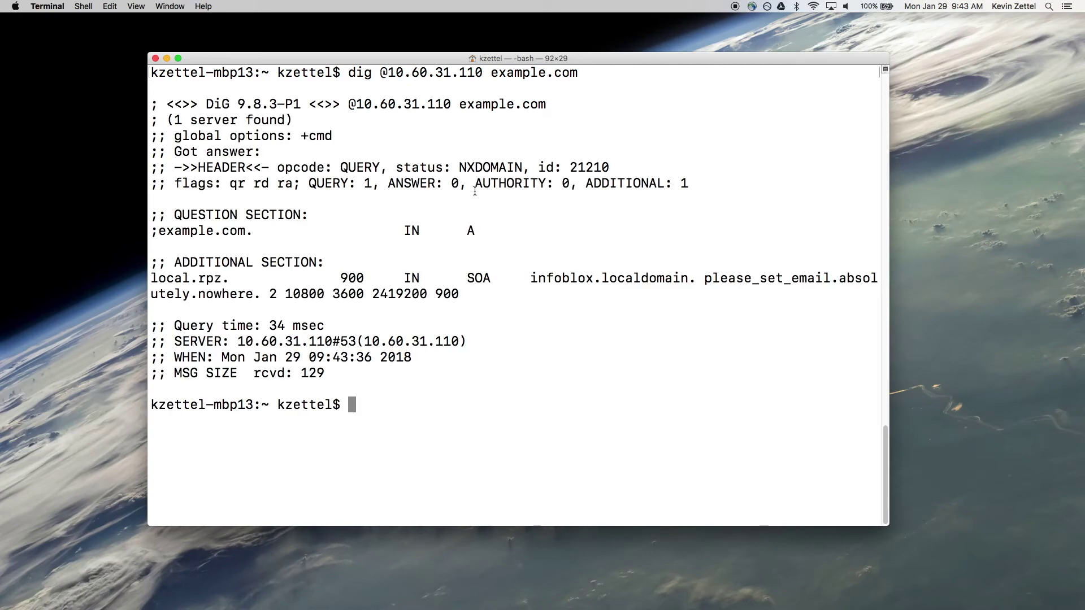
left_click_drag(459, 167, 526, 167)
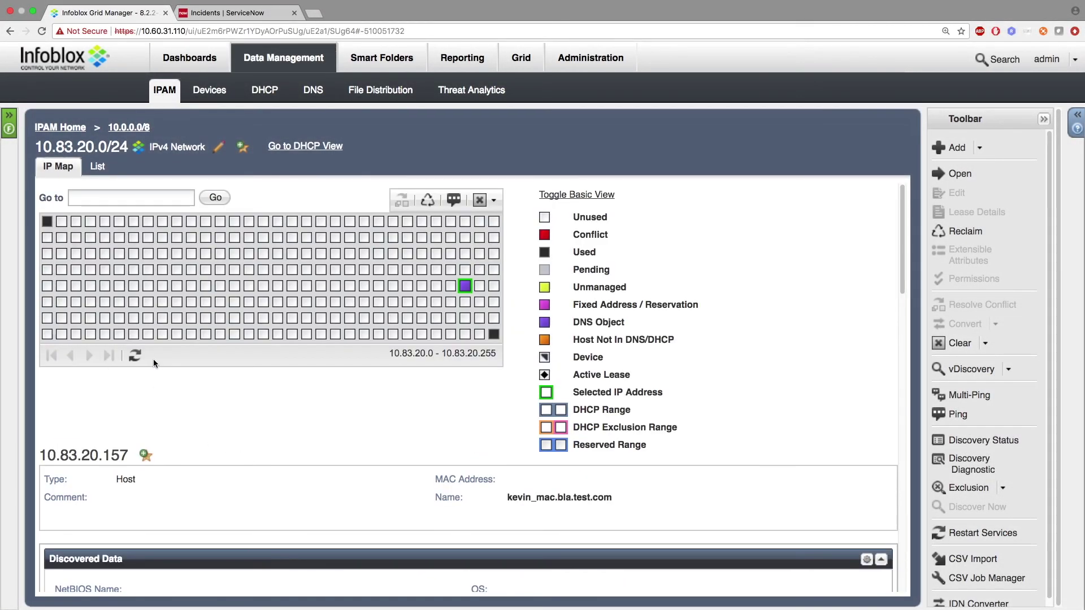
Step: Refresh the 10.83.20.0/24 IP map in Infoblox and examine the ServiceNow event ID among the related objects of 10.83.20.157
left_click(135, 355)
scroll(141, 353, "down", 15)
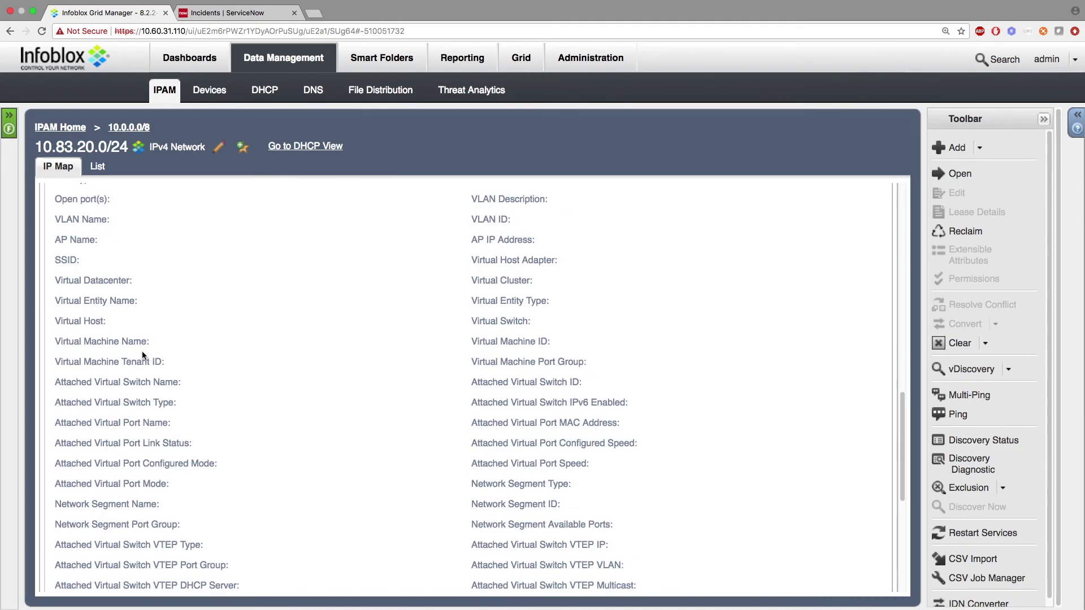
scroll(143, 351, "down", 3)
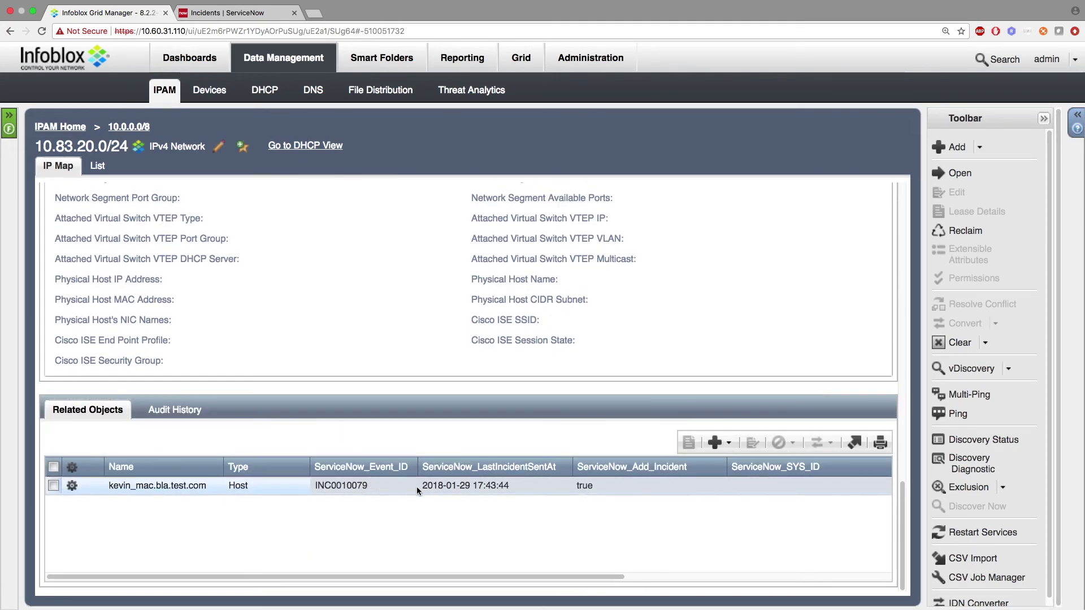
left_click(364, 484)
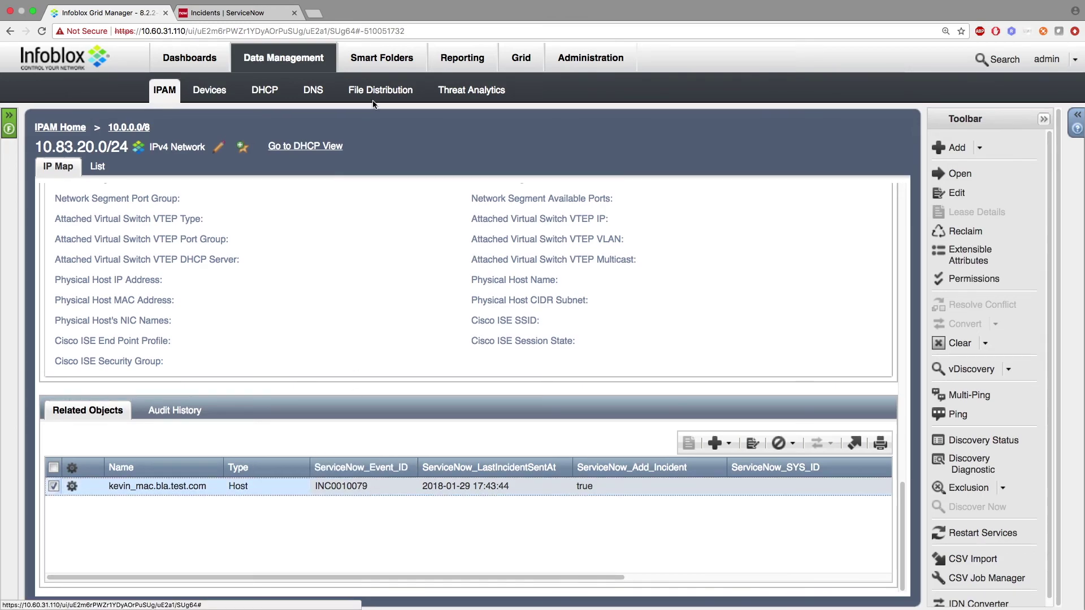
Step: Switch to ServiceNow, search the incidents by number for INC0010079 and open its record
left_click(229, 13)
type("INC0010079")
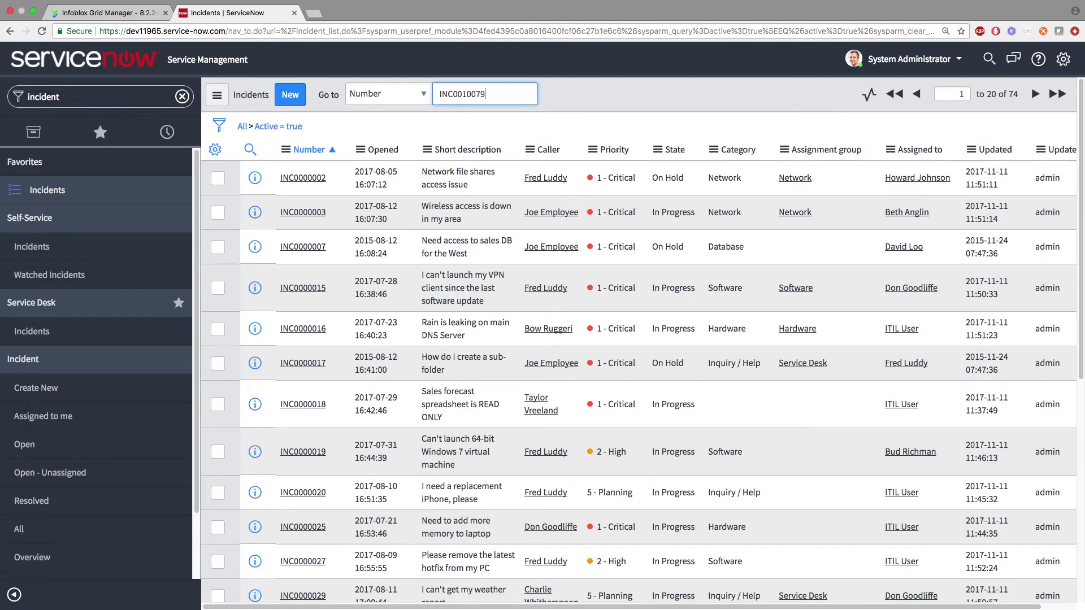
key("Return")
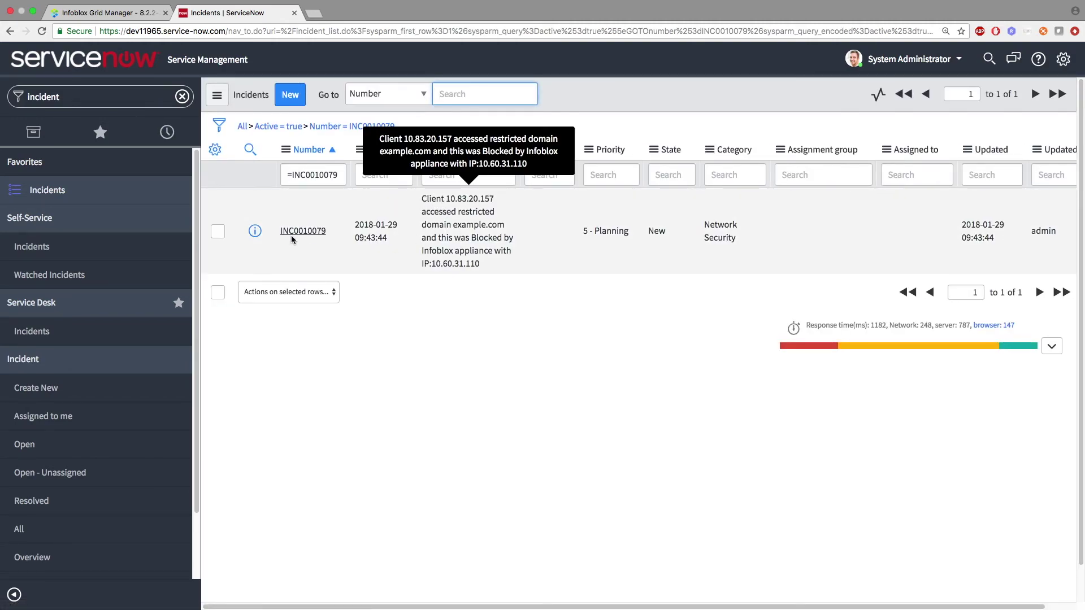
left_click(296, 231)
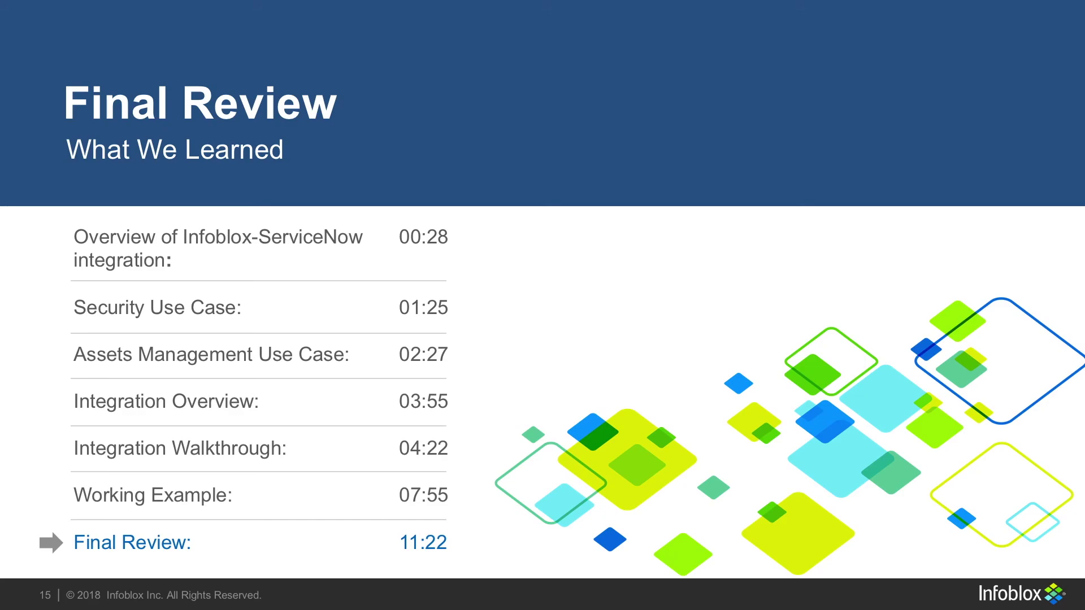
key("Right")
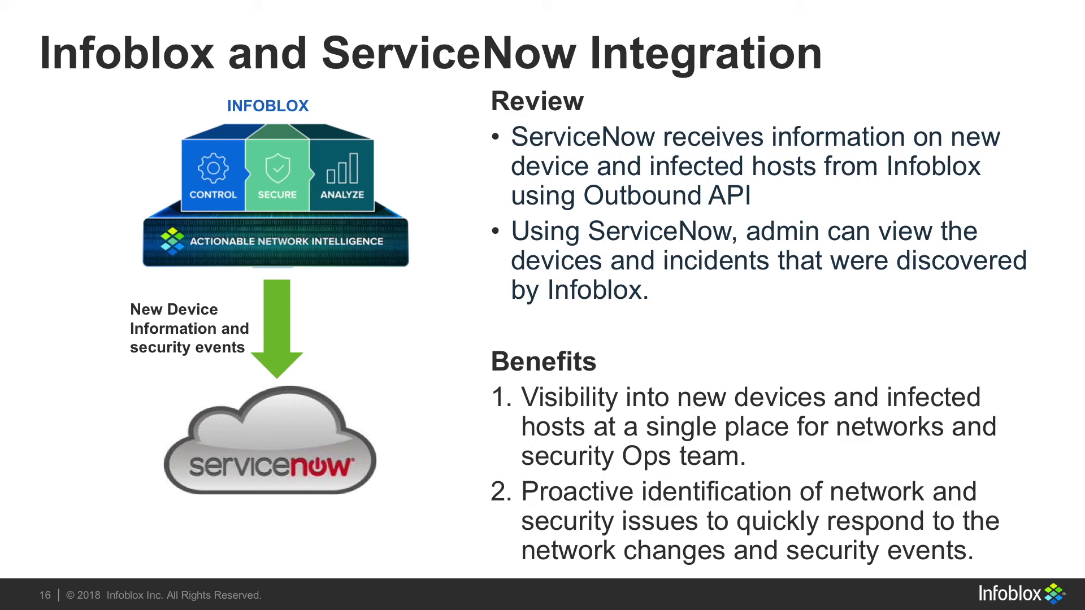
key("Right")
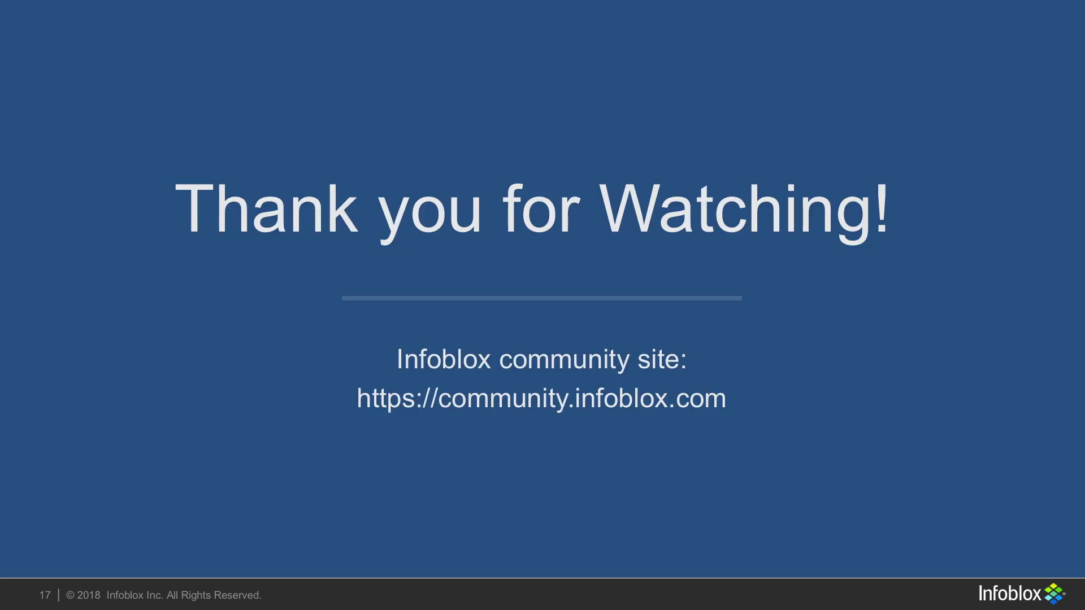